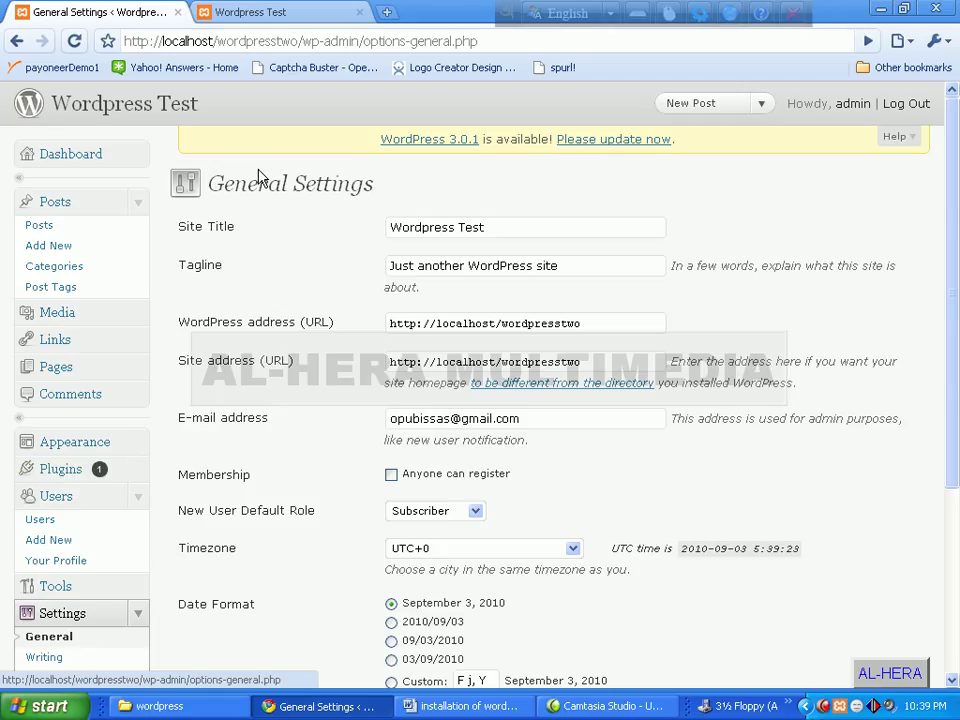
Examine the Site Title and Tagline fields on the General Settings page.
{"action": "left_click_drag", "start_coordinate": [230, 185], "coordinate": [467, 189]}
{"action": "left_click", "coordinate": [470, 191]}
{"action": "scroll", "coordinate": [272, 206], "scroll_direction": "down", "scroll_amount": 1}
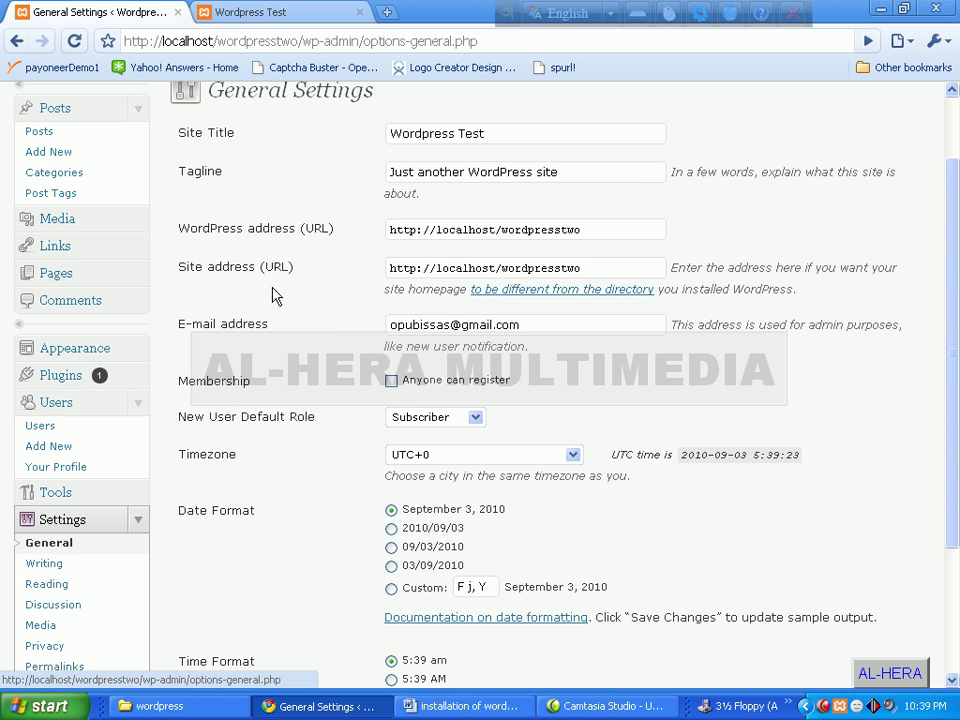
{"action": "scroll", "coordinate": [274, 300], "scroll_direction": "down", "scroll_amount": 2}
{"action": "scroll", "coordinate": [288, 425], "scroll_direction": "up", "scroll_amount": 3}
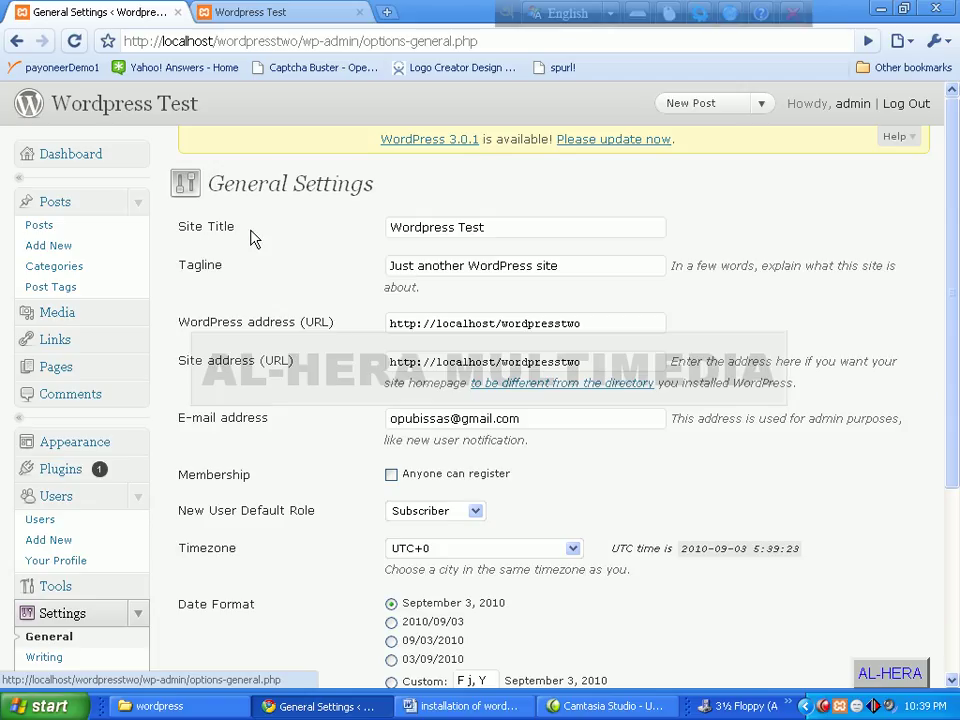
{"action": "left_click_drag", "start_coordinate": [491, 228], "coordinate": [321, 236]}
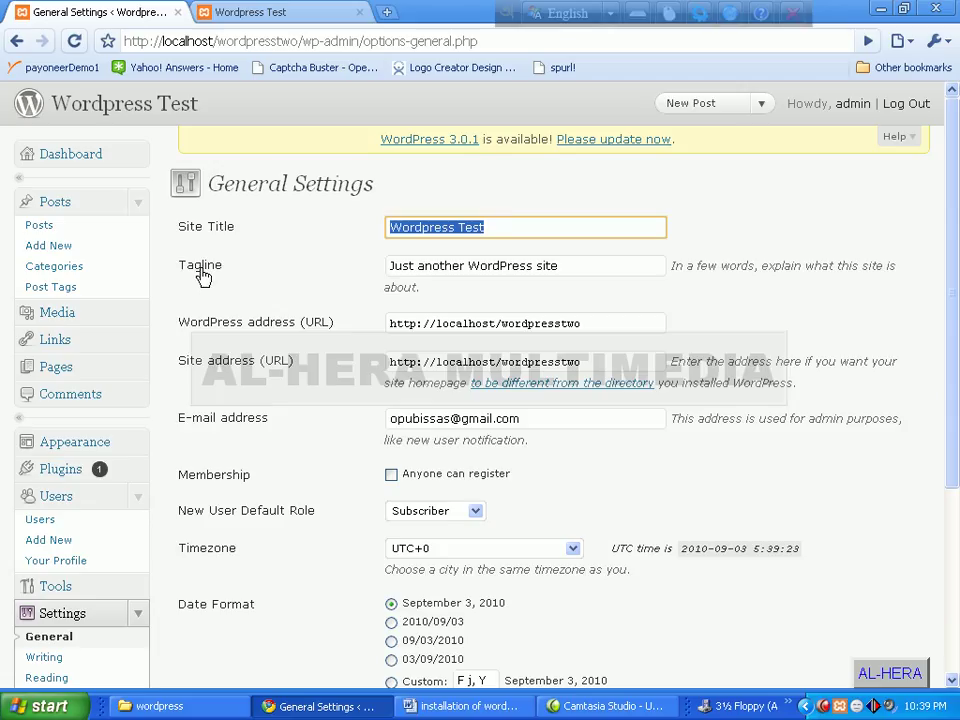
{"action": "left_click_drag", "start_coordinate": [393, 264], "coordinate": [632, 268]}
{"action": "left_click", "coordinate": [520, 262]}
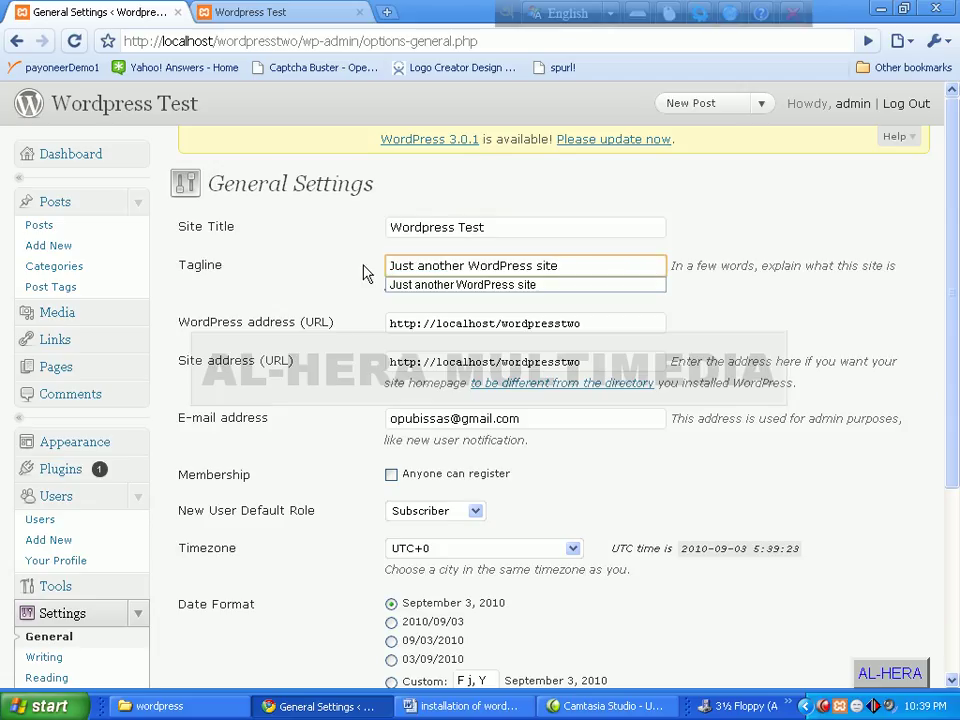
{"action": "left_click", "coordinate": [274, 289]}
Examine the WordPress address and Site address URL fields, including the note about using a different homepage address.
{"action": "scroll", "coordinate": [274, 285], "scroll_direction": "down", "scroll_amount": 1}
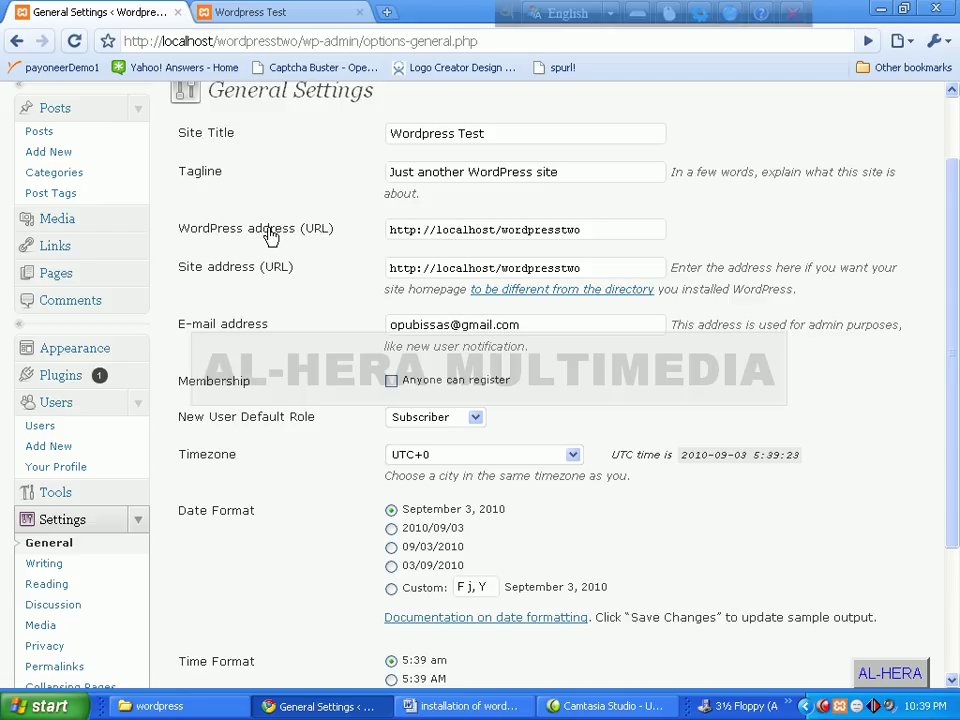
{"action": "left_click", "coordinate": [637, 228]}
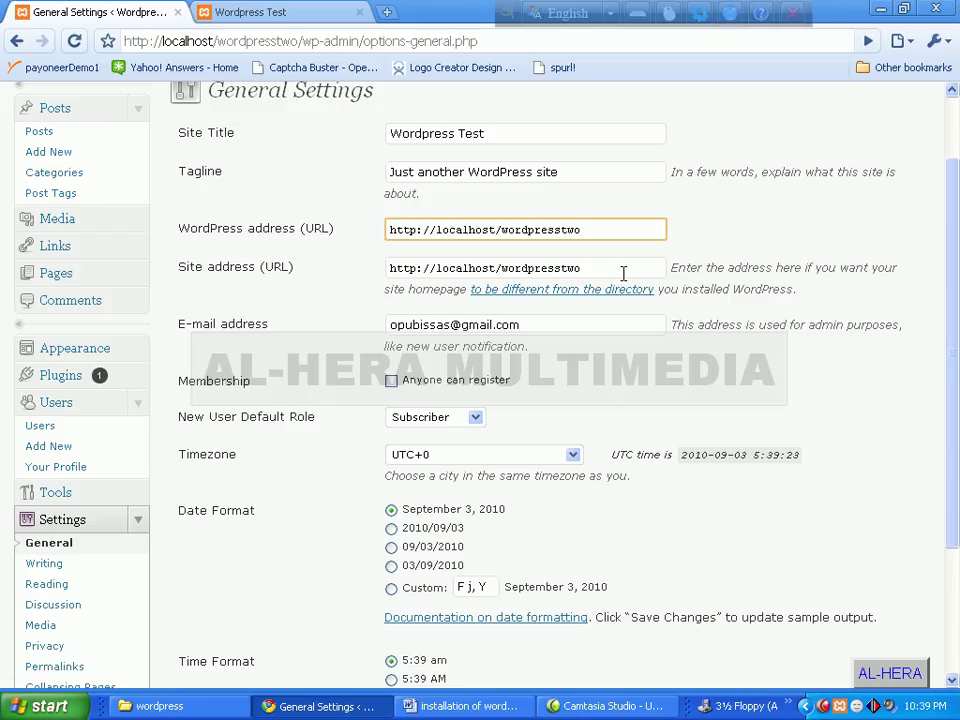
{"action": "left_click", "coordinate": [622, 267]}
{"action": "left_click", "coordinate": [604, 228]}
{"action": "left_click_drag", "start_coordinate": [677, 266], "coordinate": [886, 267]}
{"action": "left_click", "coordinate": [806, 267]}
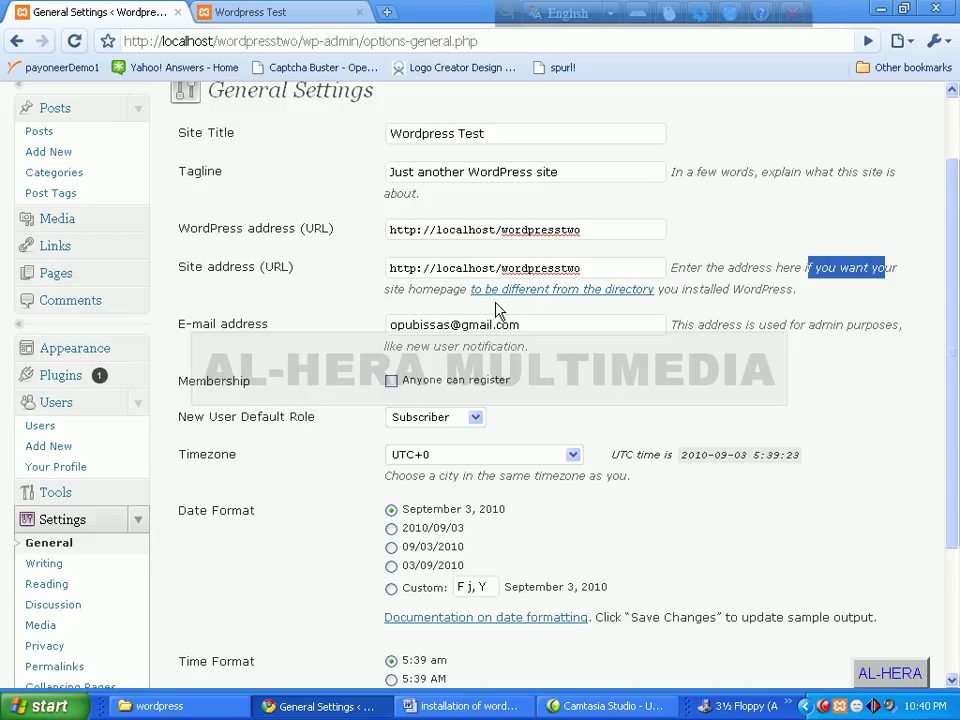
{"action": "left_click_drag", "start_coordinate": [390, 292], "coordinate": [442, 292]}
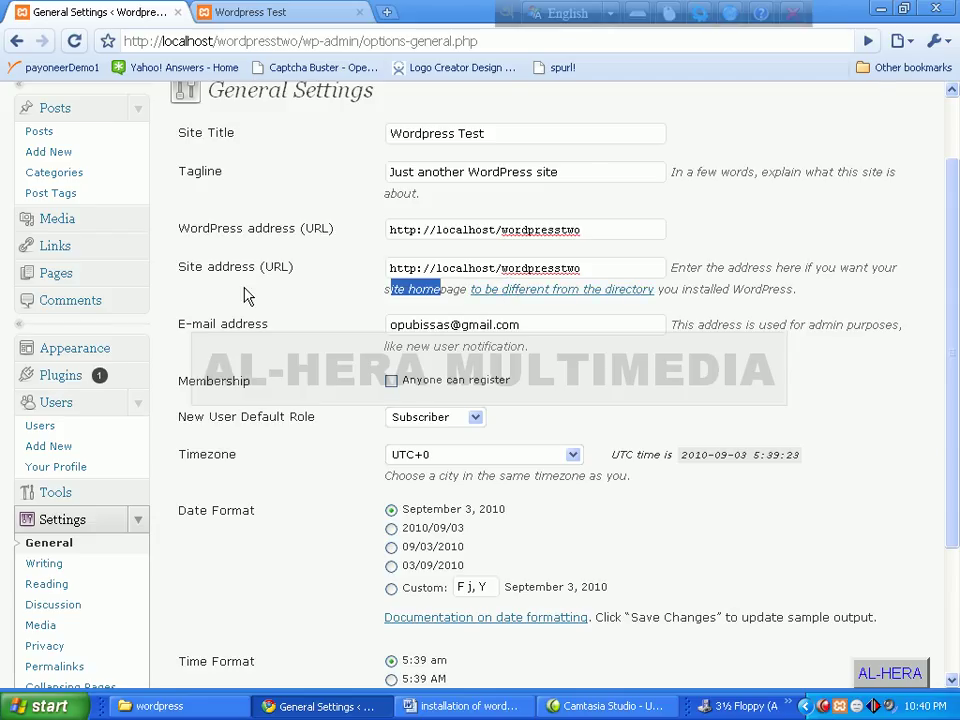
Examine the admin e-mail address field and its description, and look over the remaining General Settings.
{"action": "scroll", "coordinate": [245, 295], "scroll_direction": "down", "scroll_amount": 1}
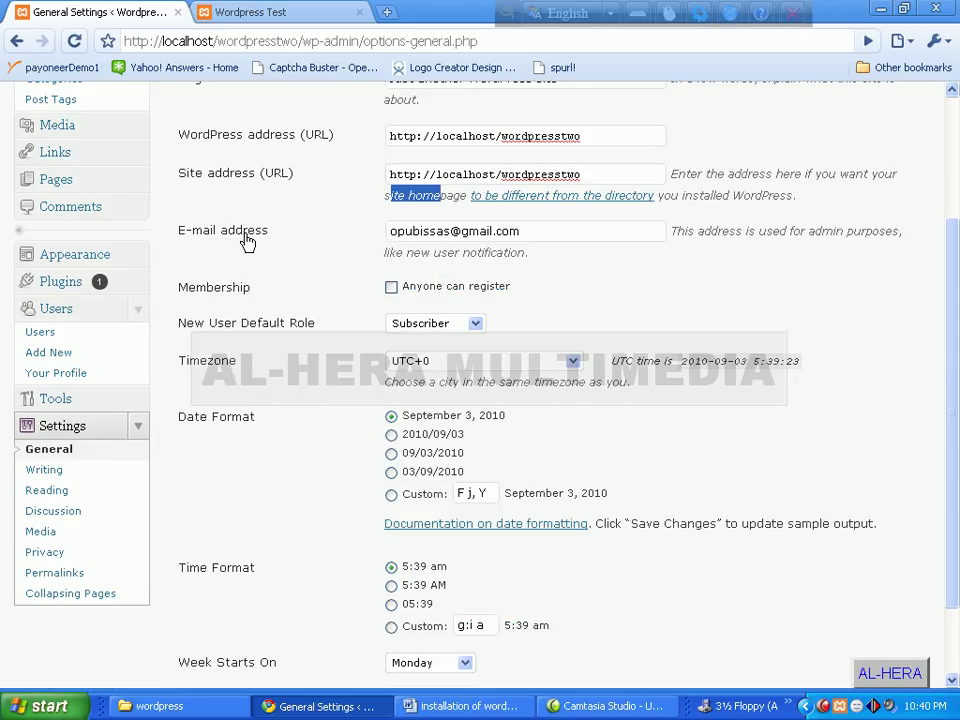
{"action": "left_click_drag", "start_coordinate": [553, 231], "coordinate": [353, 232]}
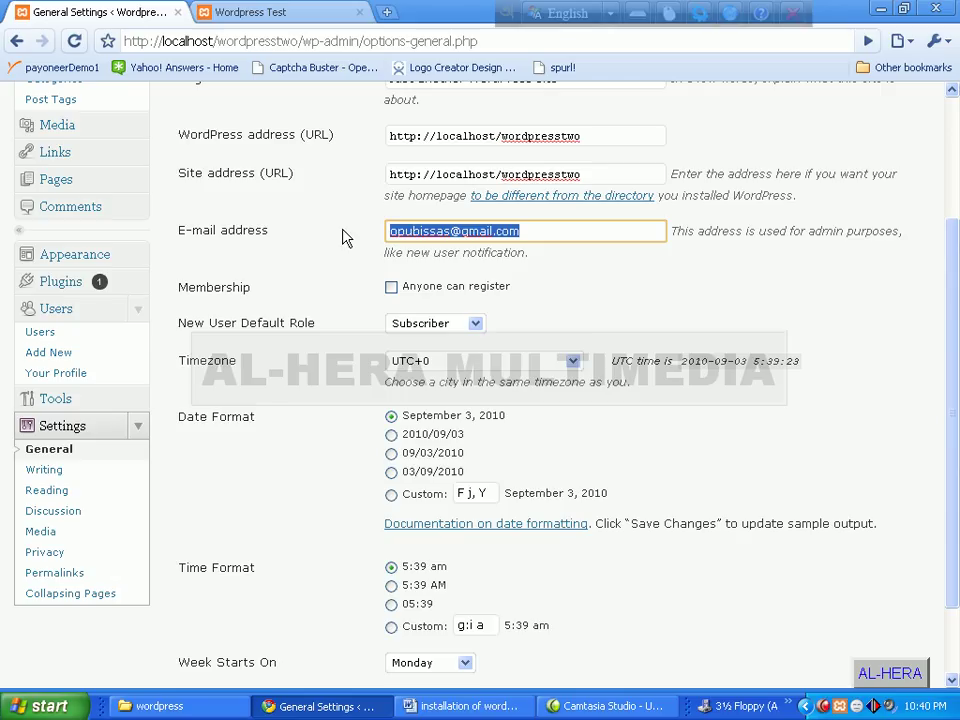
{"action": "left_click", "coordinate": [342, 237]}
{"action": "left_click_drag", "start_coordinate": [557, 227], "coordinate": [369, 227]}
{"action": "left_click", "coordinate": [349, 237]}
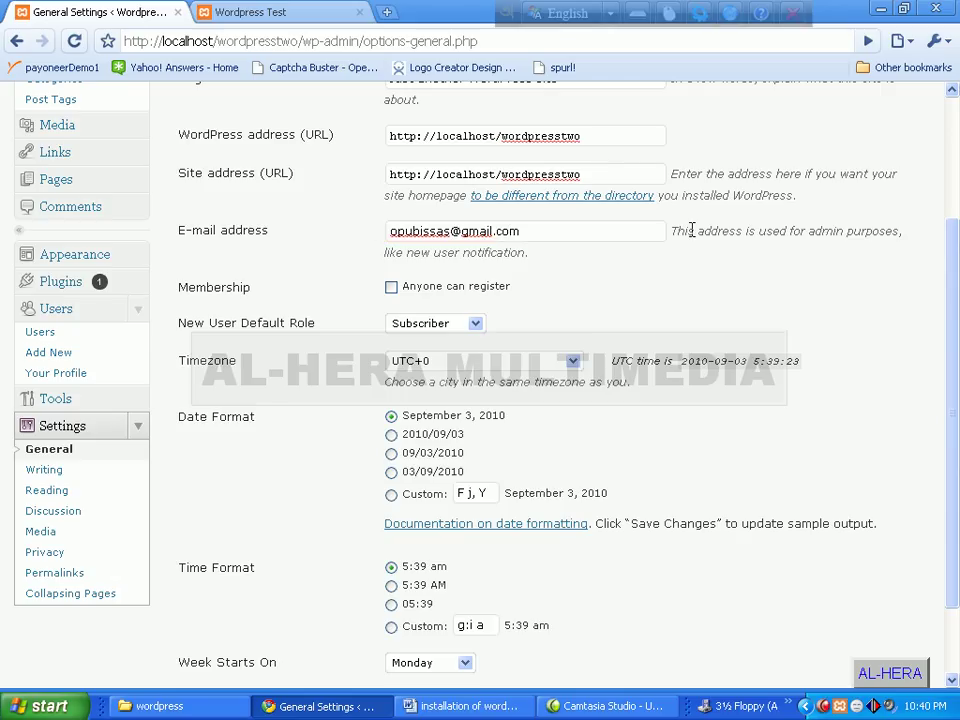
{"action": "left_click_drag", "start_coordinate": [689, 231], "coordinate": [900, 231]}
{"action": "left_click", "coordinate": [849, 268]}
{"action": "scroll", "coordinate": [626, 284], "scroll_direction": "up", "scroll_amount": 3}
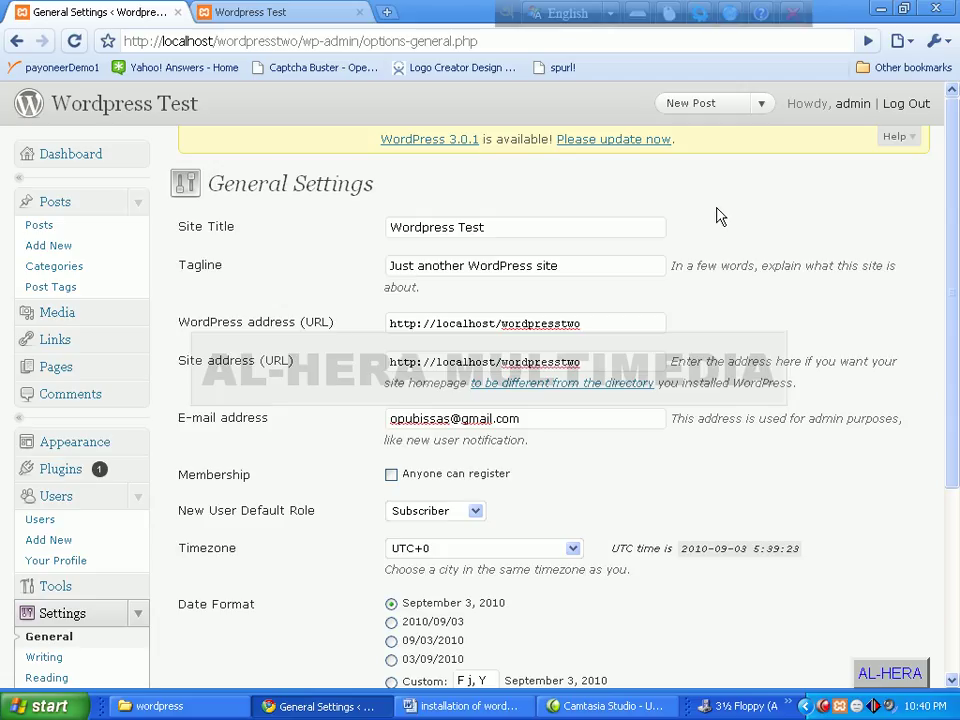
{"action": "scroll", "coordinate": [283, 200], "scroll_direction": "down", "scroll_amount": 3}
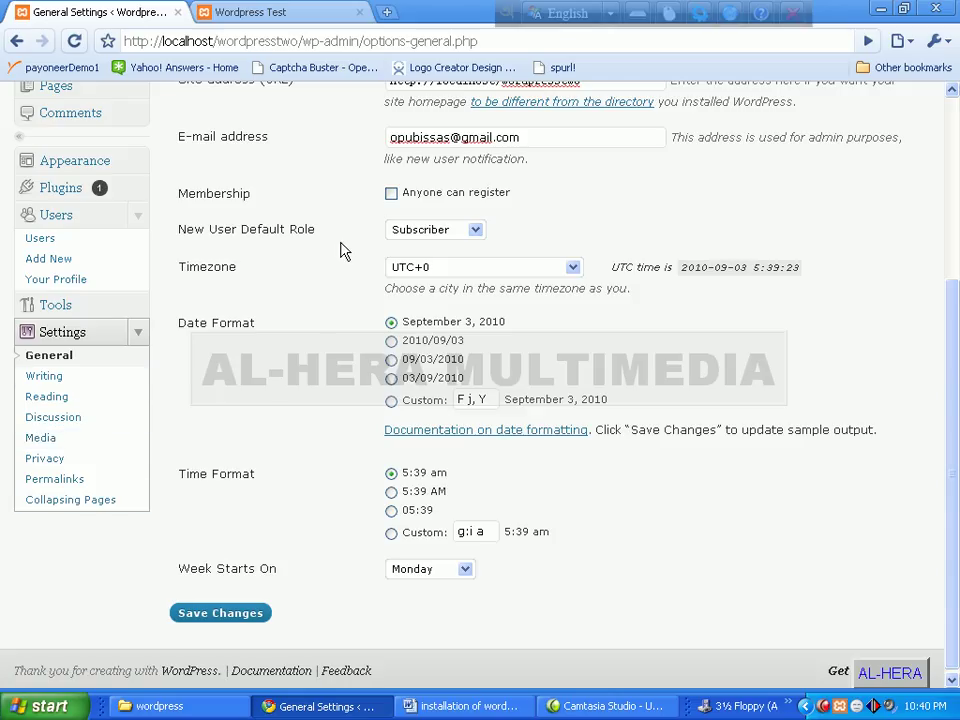
{"action": "scroll", "coordinate": [338, 280], "scroll_direction": "up", "scroll_amount": 3}
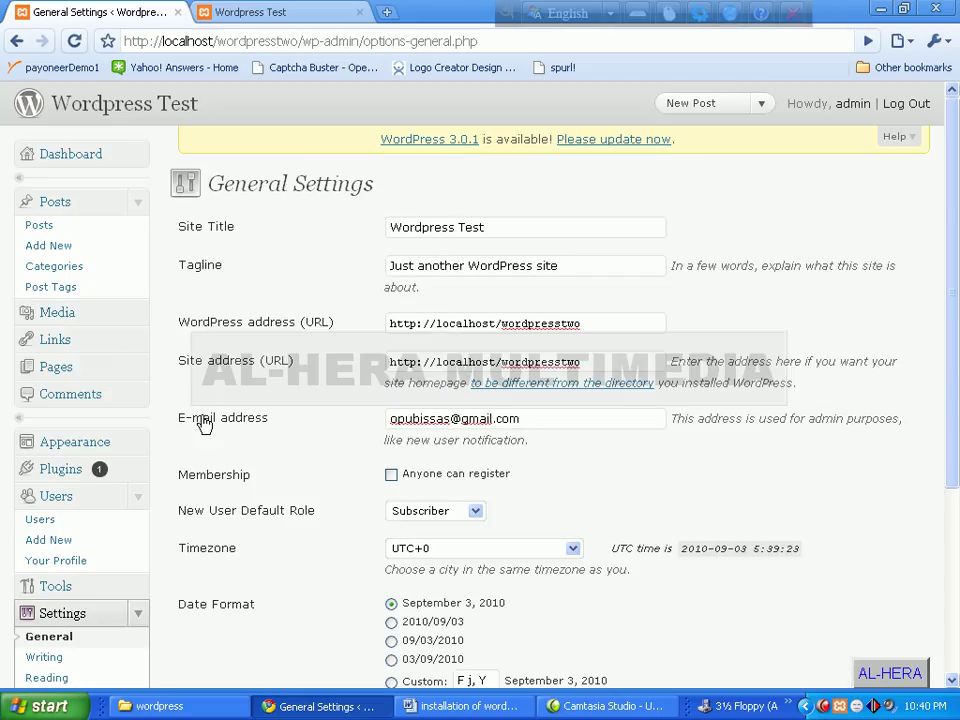
Enable the Membership option "Anyone can register".
{"action": "left_click_drag", "start_coordinate": [203, 474], "coordinate": [274, 484]}
{"action": "left_click", "coordinate": [393, 476]}
{"action": "left_click", "coordinate": [392, 476]}
Look through the public site's homepage and its "Enter to dashboard" links, and return to the General Settings page.
{"action": "left_click", "coordinate": [268, 13]}
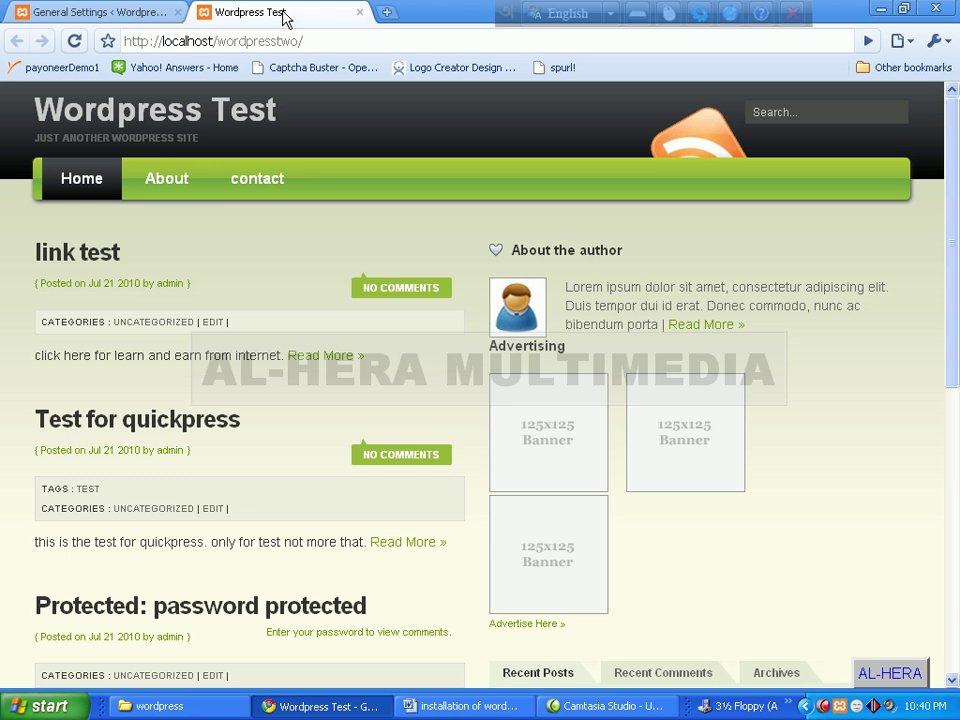
{"action": "scroll", "coordinate": [480, 473], "scroll_direction": "down", "scroll_amount": 3}
{"action": "scroll", "coordinate": [478, 474], "scroll_direction": "down", "scroll_amount": 4}
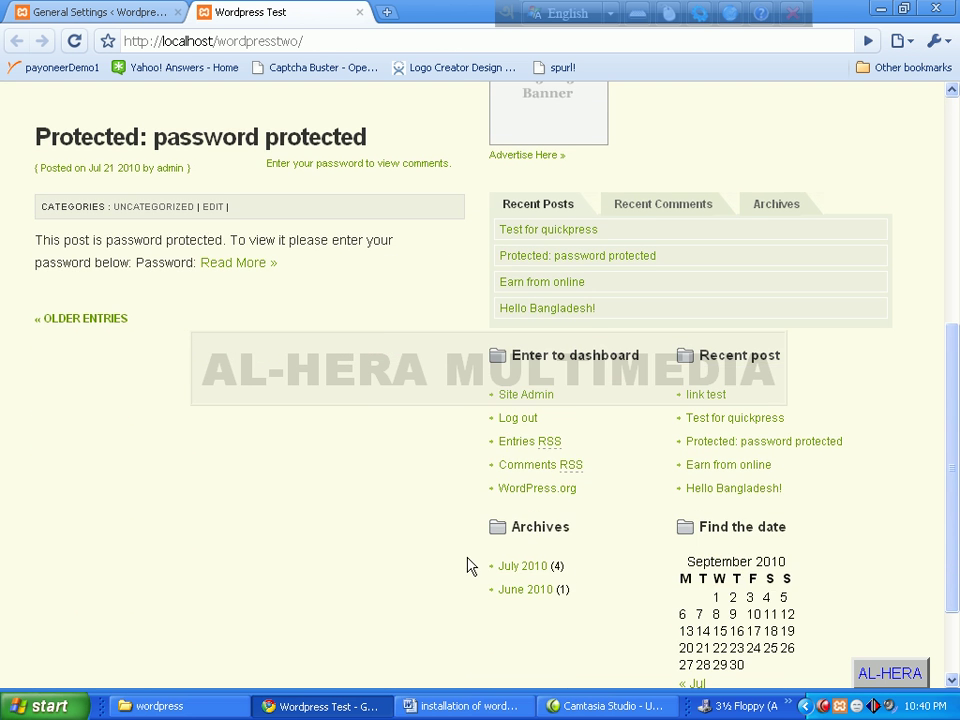
{"action": "scroll", "coordinate": [510, 420], "scroll_direction": "up", "scroll_amount": 1}
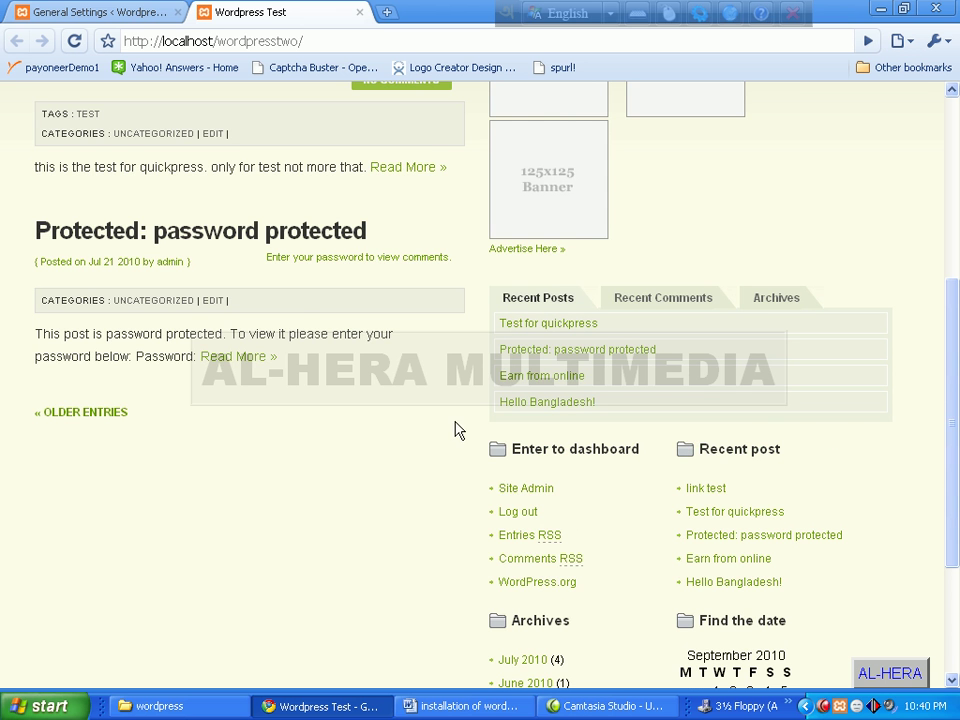
{"action": "left_click", "coordinate": [90, 15]}
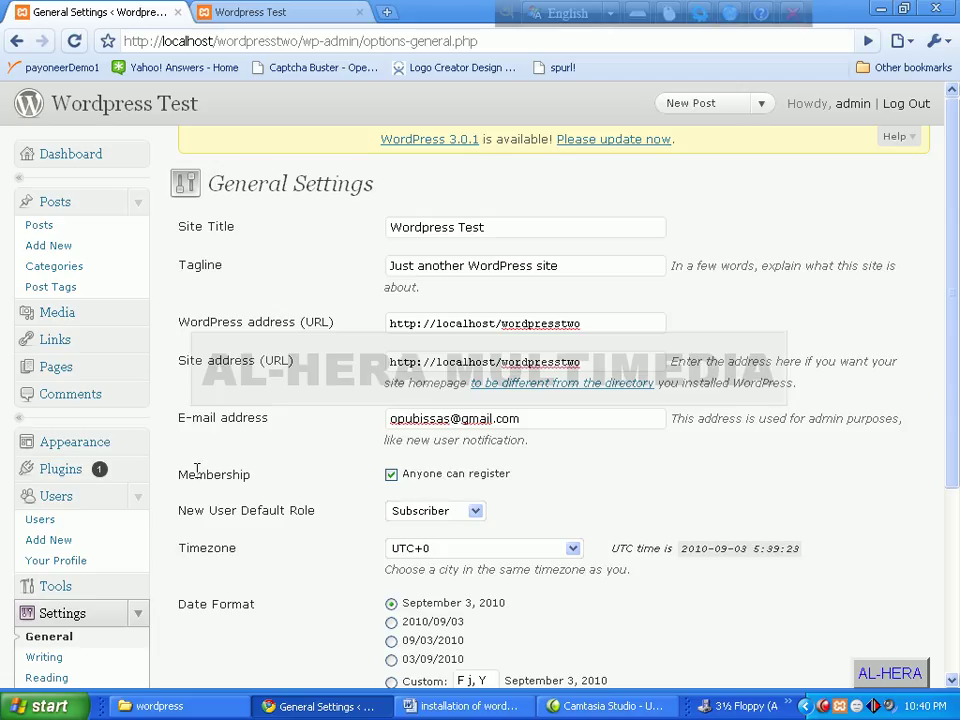
{"action": "left_click_drag", "start_coordinate": [197, 470], "coordinate": [388, 480]}
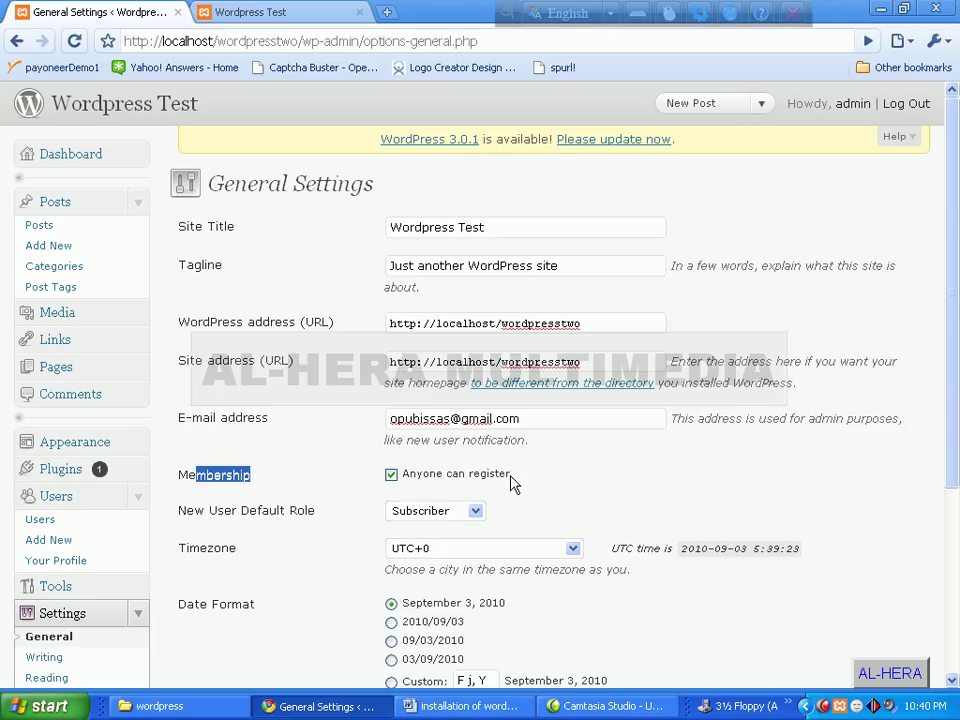
{"action": "left_click", "coordinate": [300, 12]}
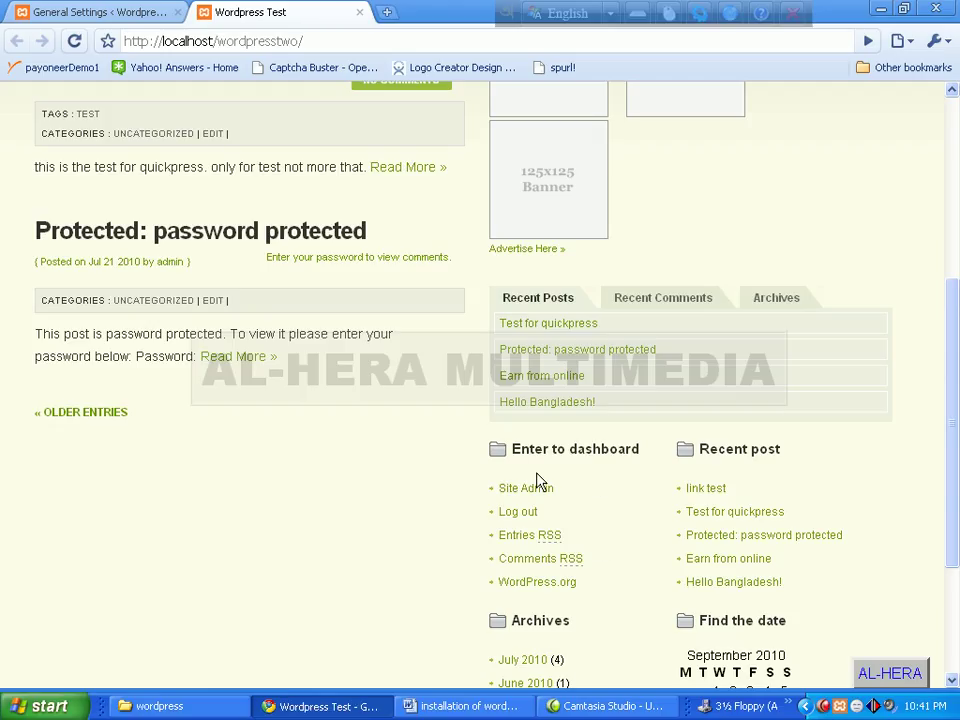
{"action": "left_click", "coordinate": [122, 14]}
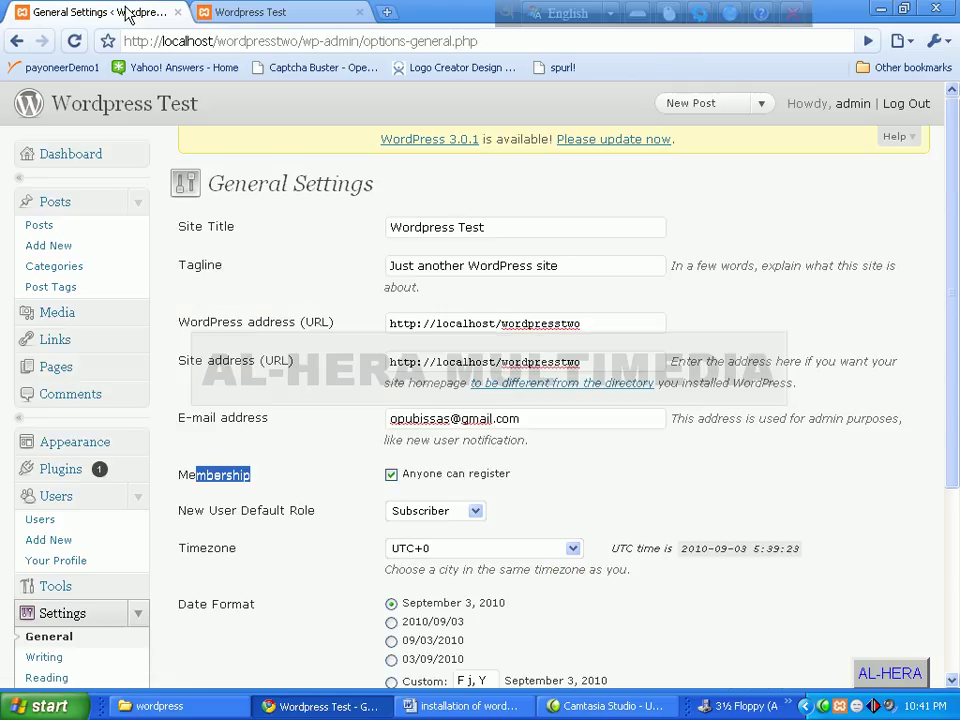
Disable the Membership option "Anyone can register".
{"action": "left_click", "coordinate": [389, 475]}
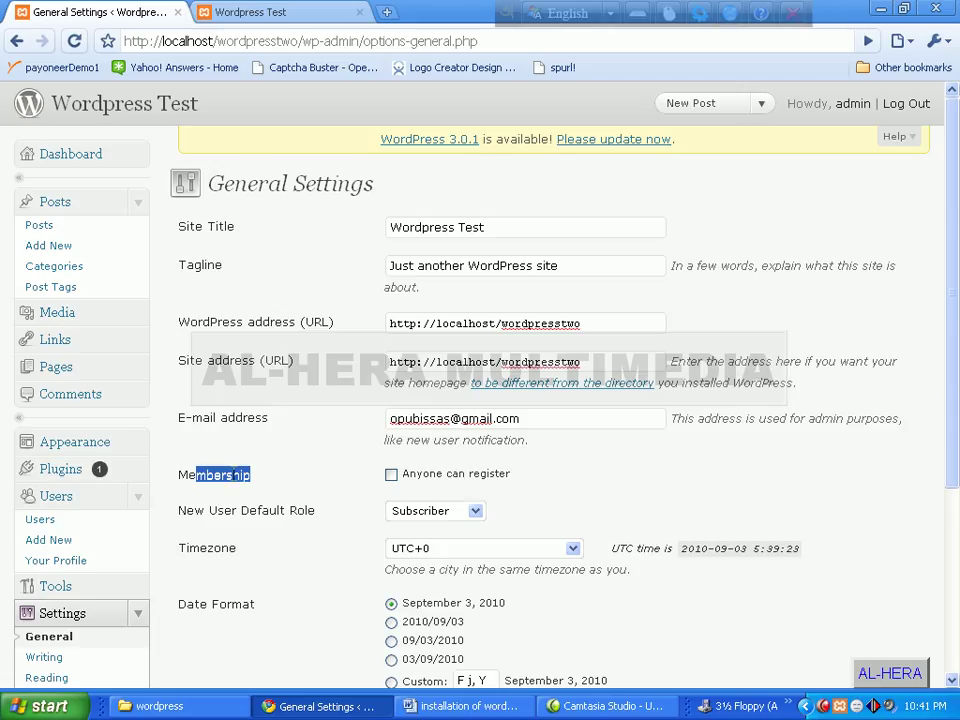
{"action": "left_click", "coordinate": [243, 474]}
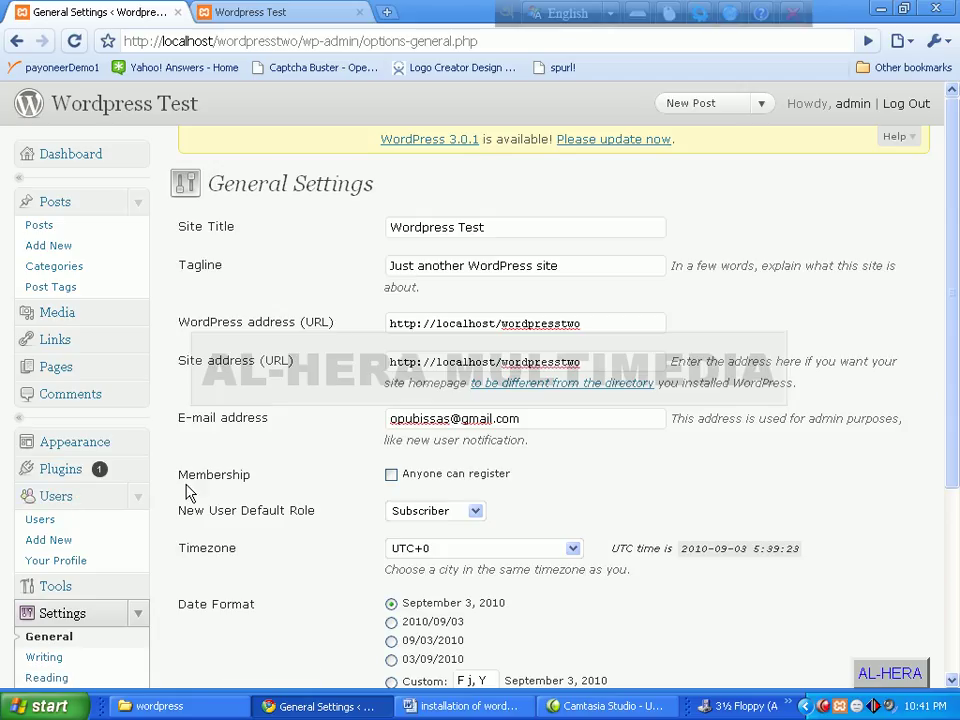
{"action": "left_click_drag", "start_coordinate": [185, 474], "coordinate": [306, 482]}
{"action": "left_click", "coordinate": [306, 482]}
{"action": "left_click_drag", "start_coordinate": [190, 474], "coordinate": [295, 483]}
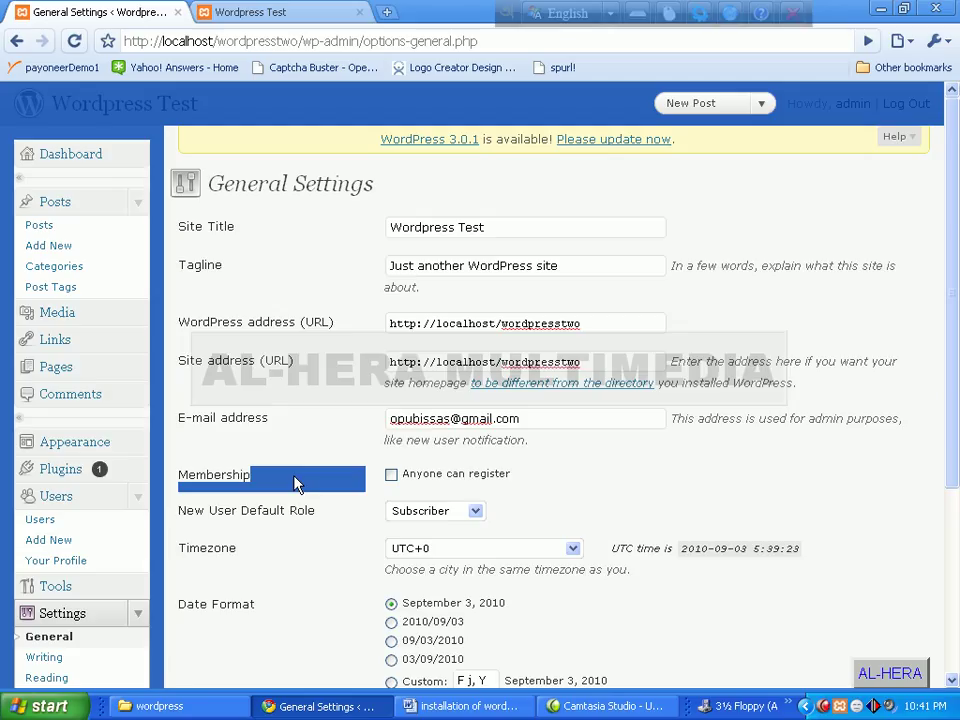
{"action": "left_click", "coordinate": [296, 484]}
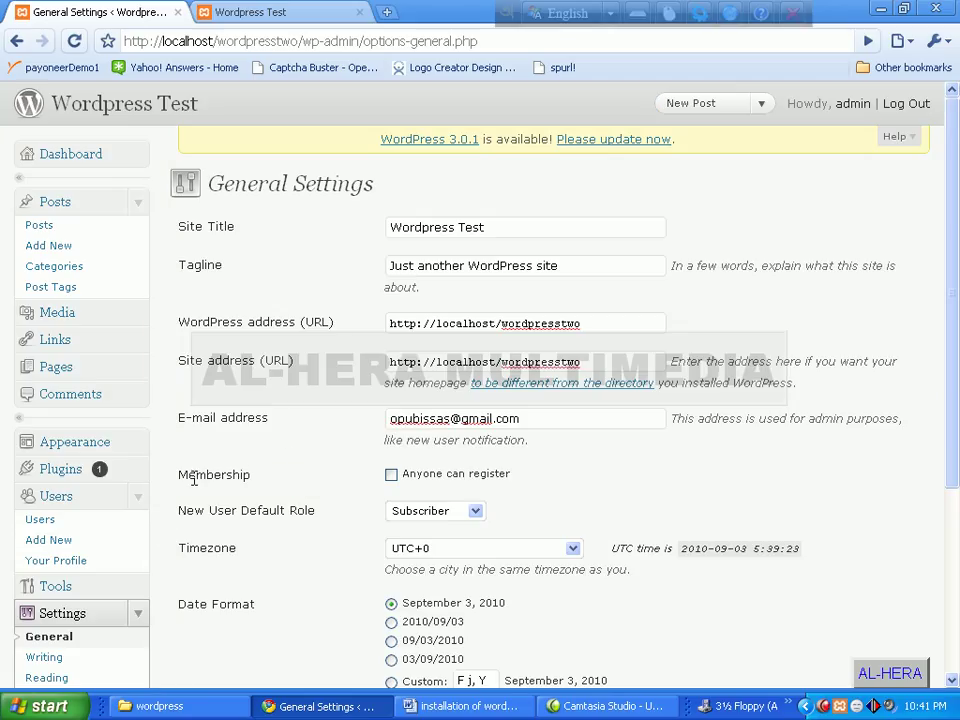
Allow site visitors to sign up by enabling "Anyone can register" under Membership.
{"action": "left_click_drag", "start_coordinate": [194, 477], "coordinate": [257, 476]}
{"action": "left_click", "coordinate": [391, 476]}
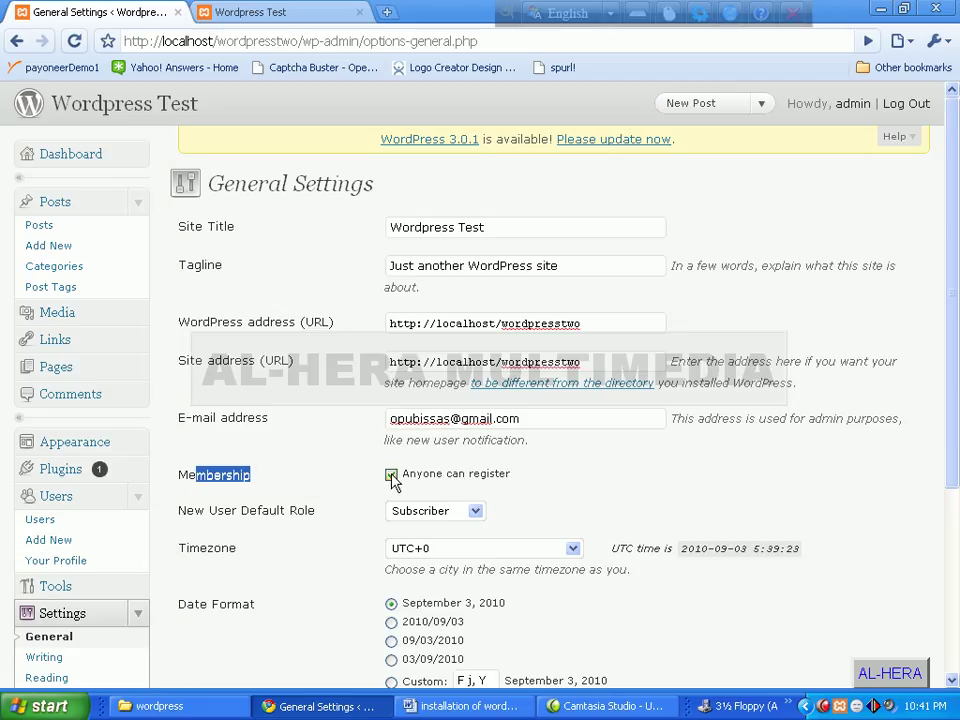
{"action": "left_click", "coordinate": [552, 485]}
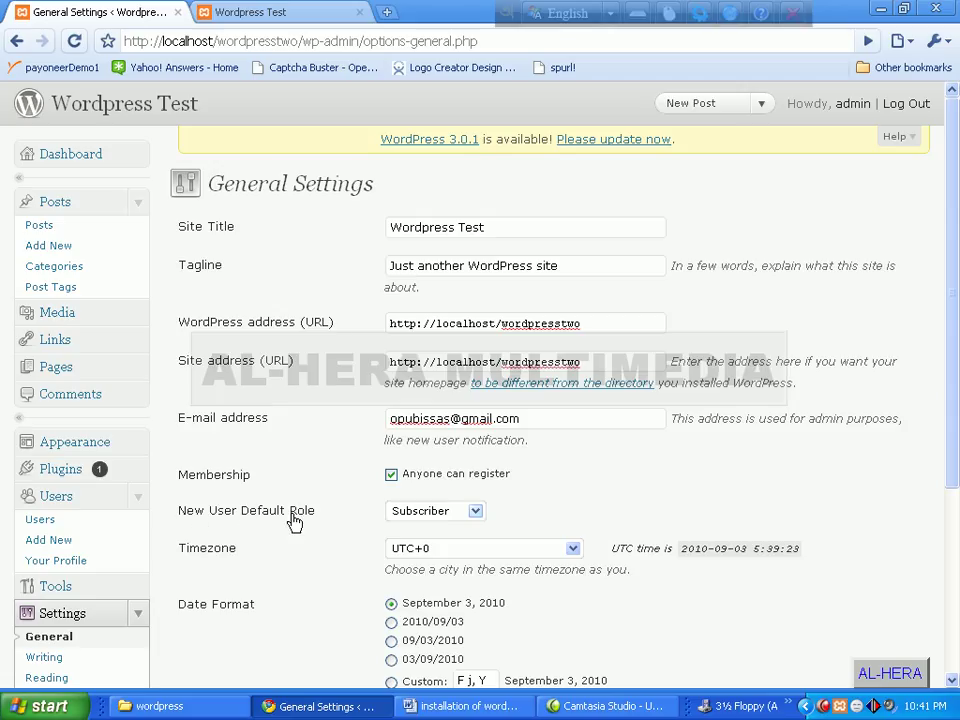
Examine the roles offered for New User Default Role without choosing a different one.
{"action": "left_click", "coordinate": [476, 512]}
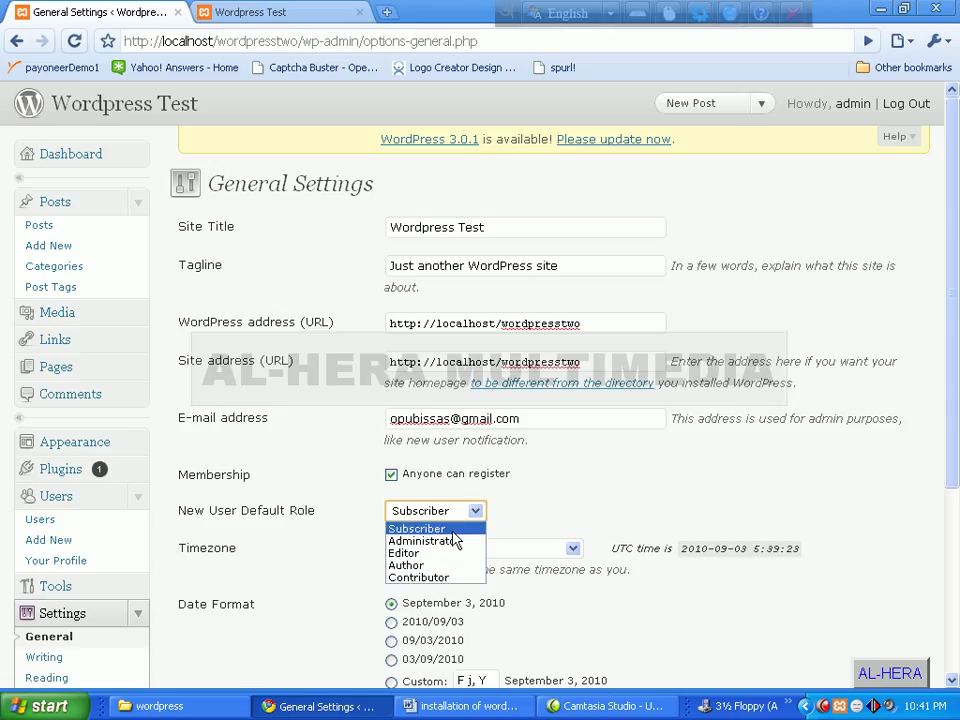
{"action": "left_click", "coordinate": [512, 515]}
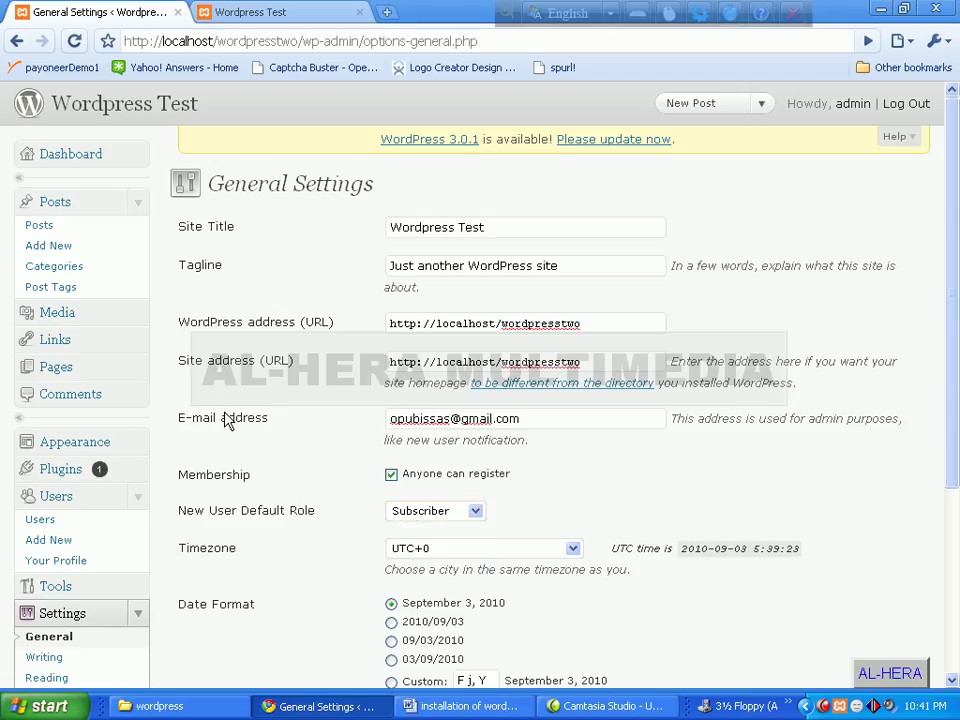
{"action": "scroll", "coordinate": [64, 480], "scroll_direction": "down", "scroll_amount": 3}
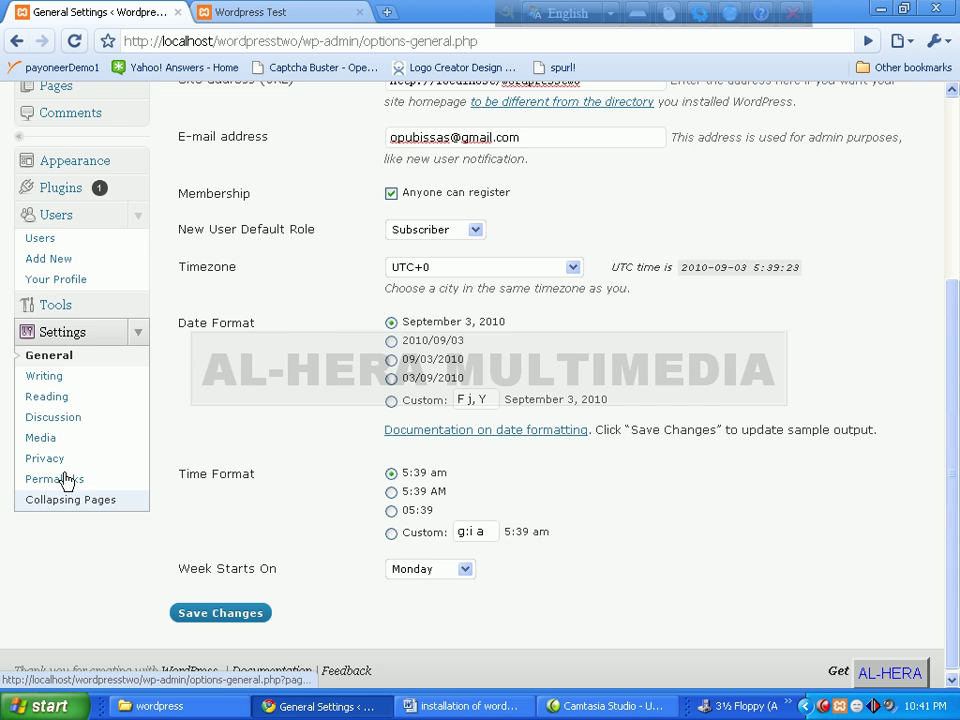
{"action": "scroll", "coordinate": [274, 536], "scroll_direction": "up", "scroll_amount": 3}
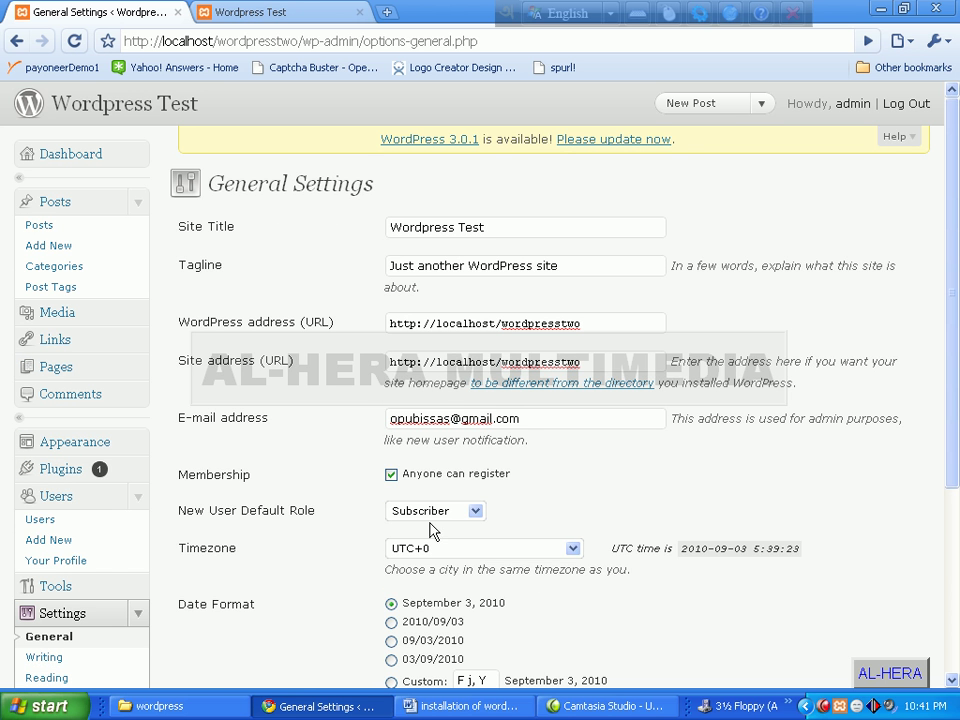
{"action": "left_click", "coordinate": [476, 512]}
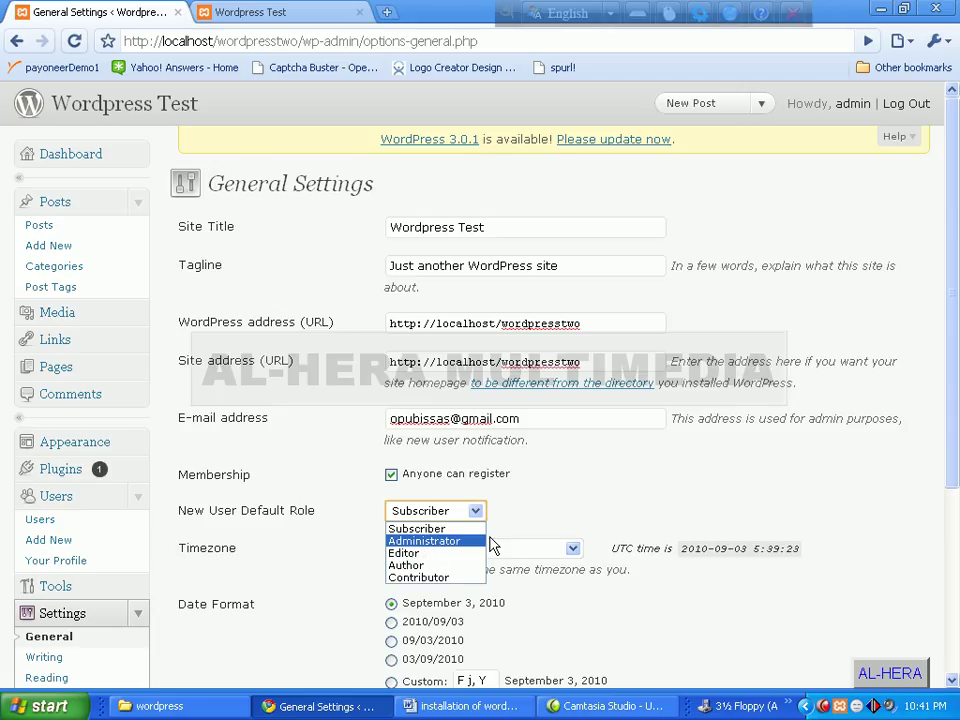
{"action": "left_click", "coordinate": [547, 526]}
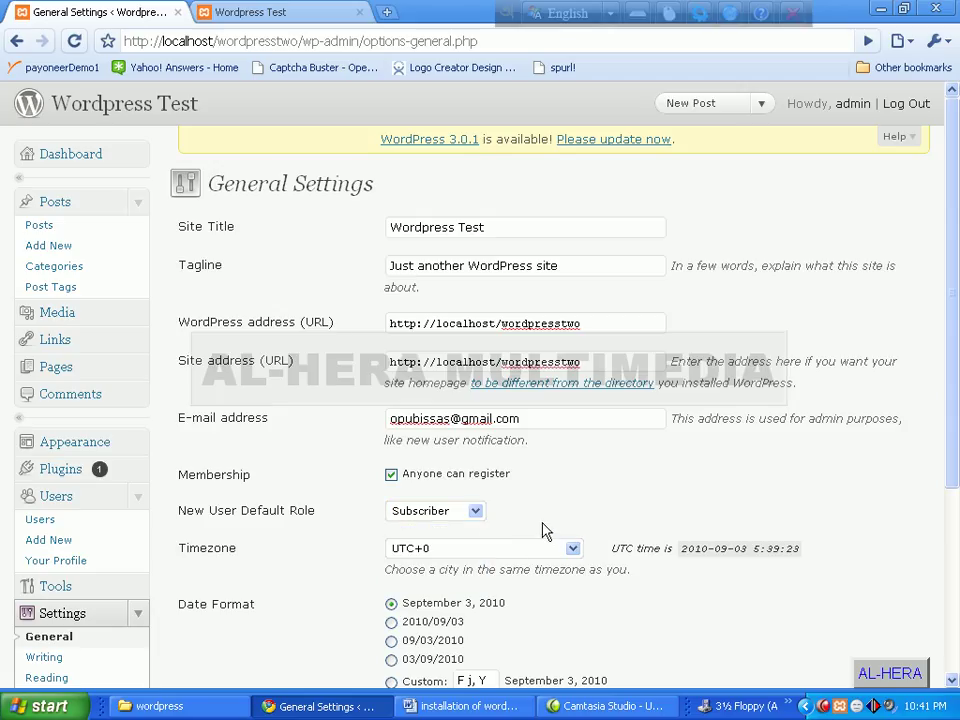
{"action": "left_click", "coordinate": [475, 512]}
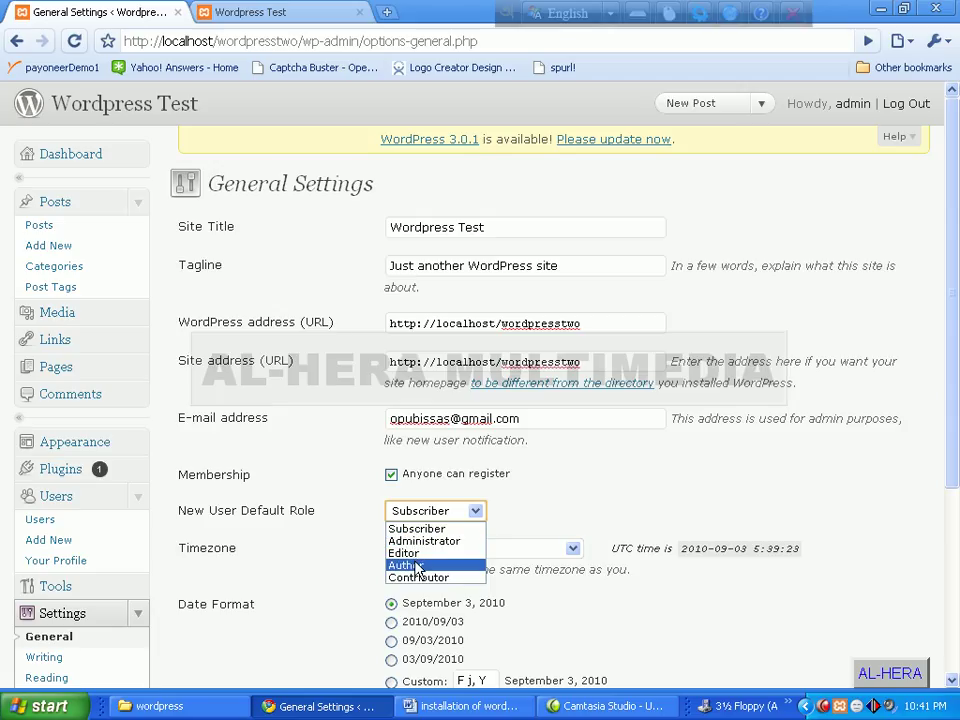
{"action": "left_click", "coordinate": [509, 512]}
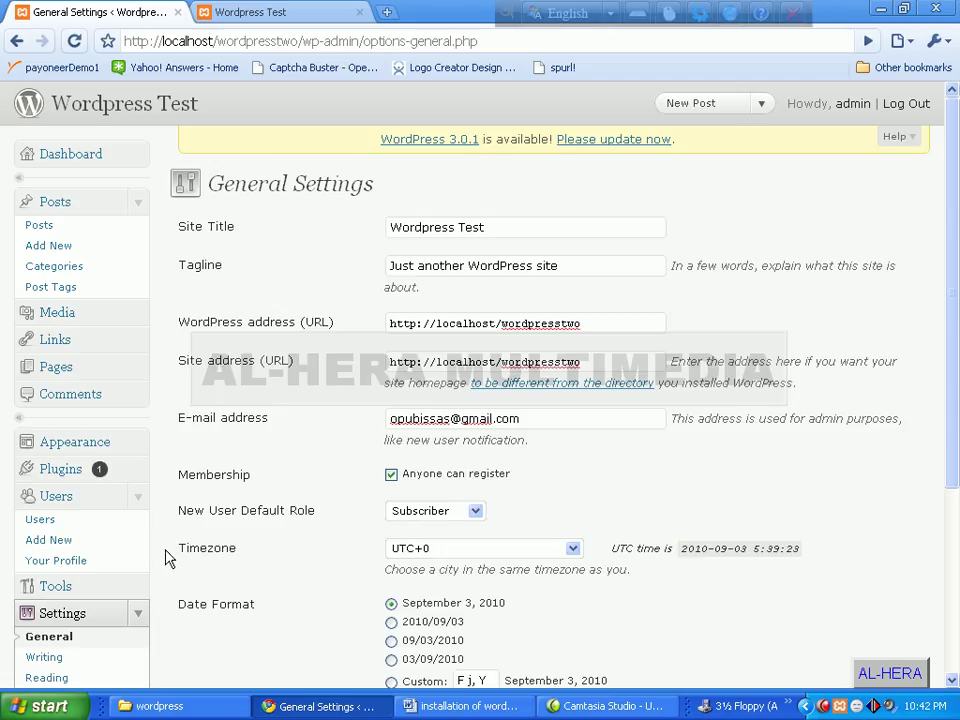
Examine the cities and UTC offsets offered for Timezone, plus the UTC time label and the hint about choosing a city.
{"action": "scroll", "coordinate": [251, 561], "scroll_direction": "down", "scroll_amount": 2}
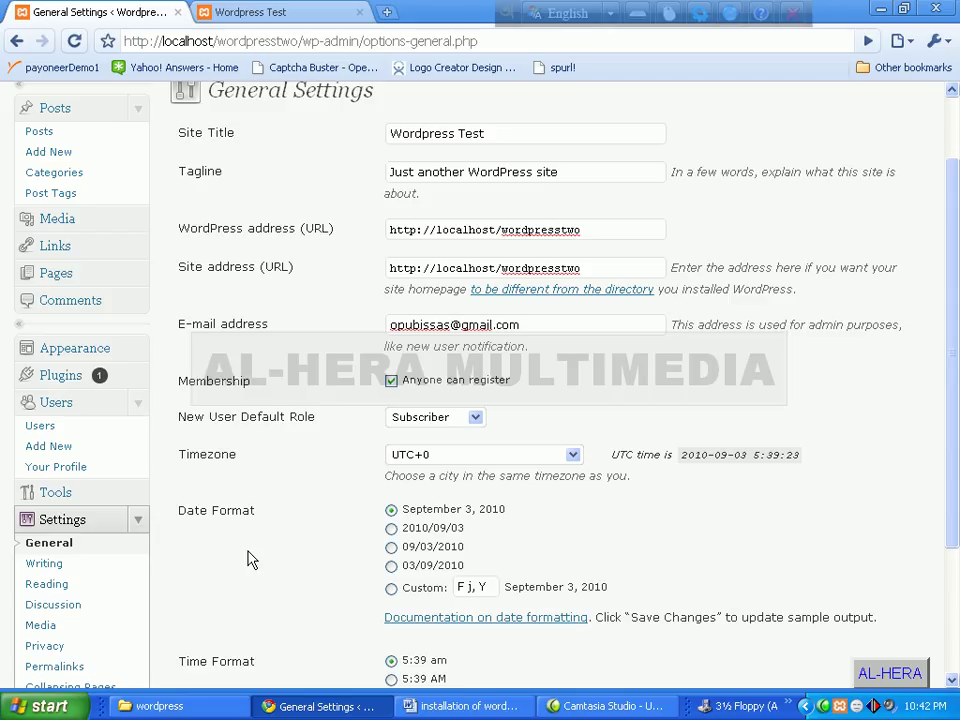
{"action": "left_click", "coordinate": [573, 456]}
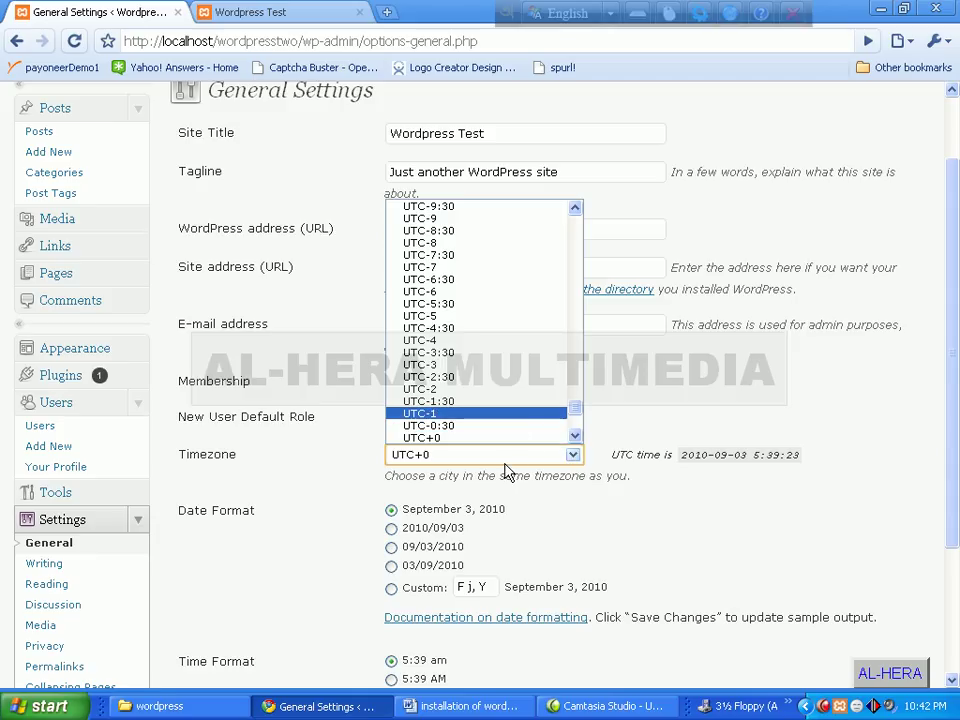
{"action": "scroll", "coordinate": [538, 439], "scroll_direction": "up", "scroll_amount": 20}
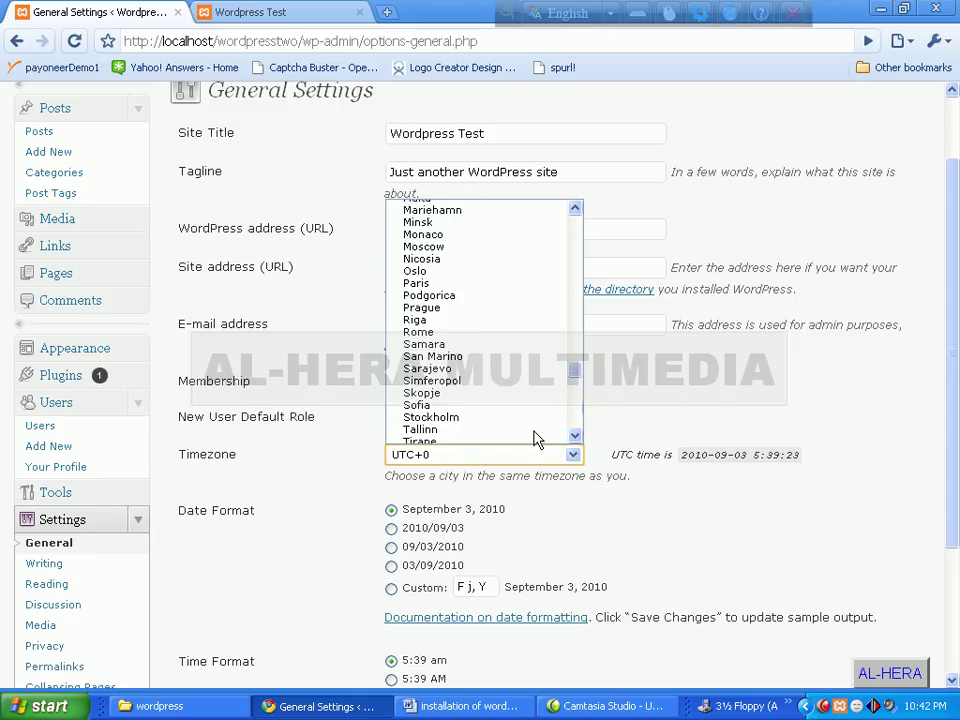
{"action": "scroll", "coordinate": [538, 439], "scroll_direction": "up", "scroll_amount": 20}
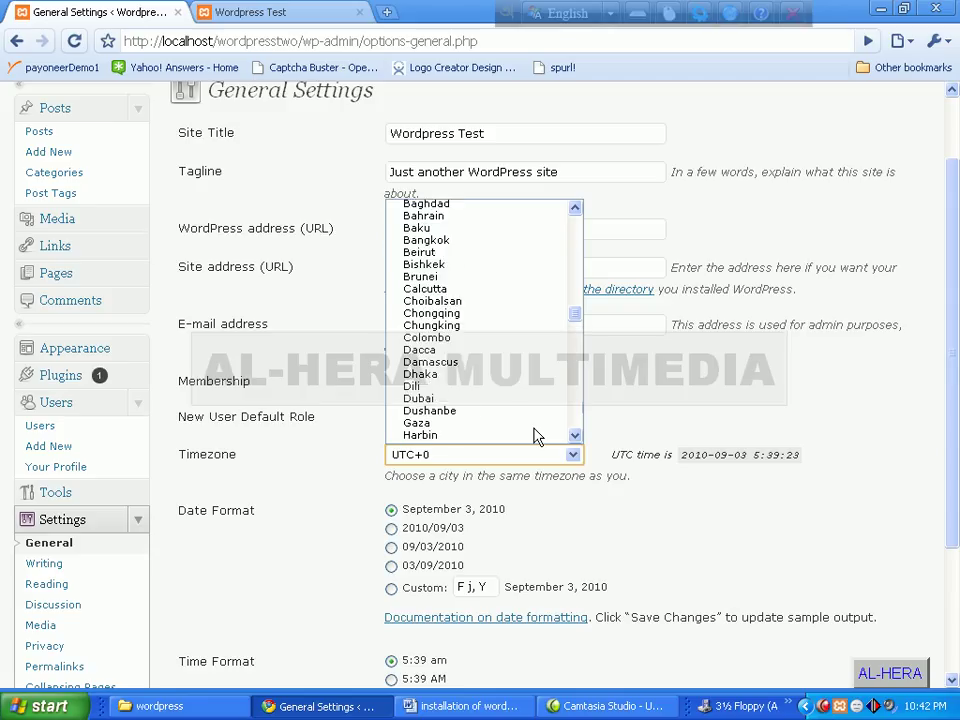
{"action": "scroll", "coordinate": [538, 437], "scroll_direction": "up", "scroll_amount": 20}
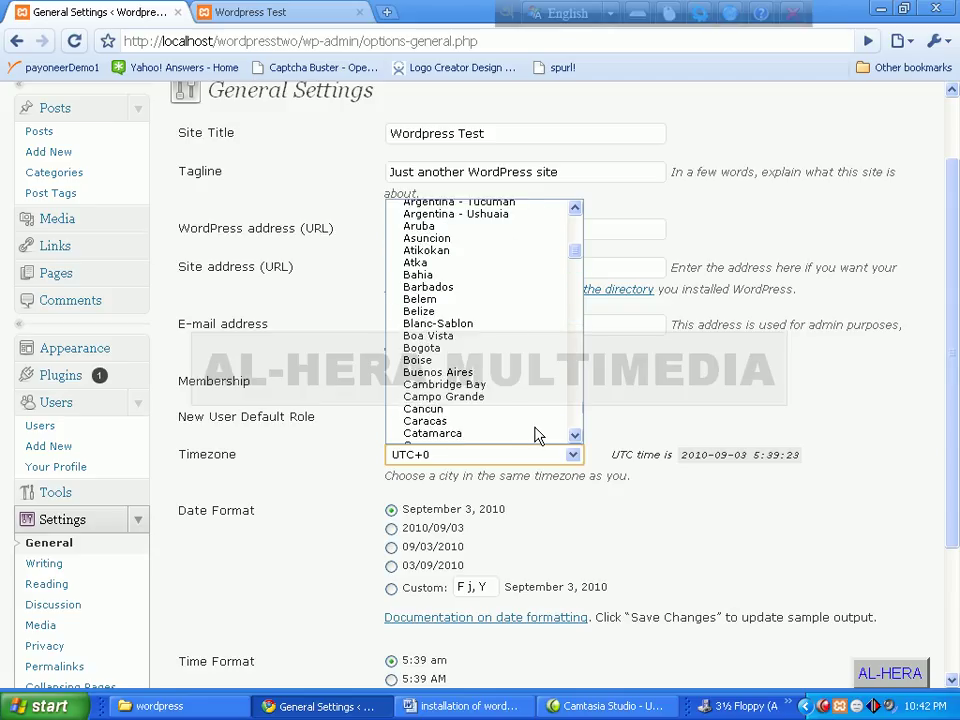
{"action": "scroll", "coordinate": [538, 437], "scroll_direction": "up", "scroll_amount": 20}
{"action": "left_click", "coordinate": [604, 447]}
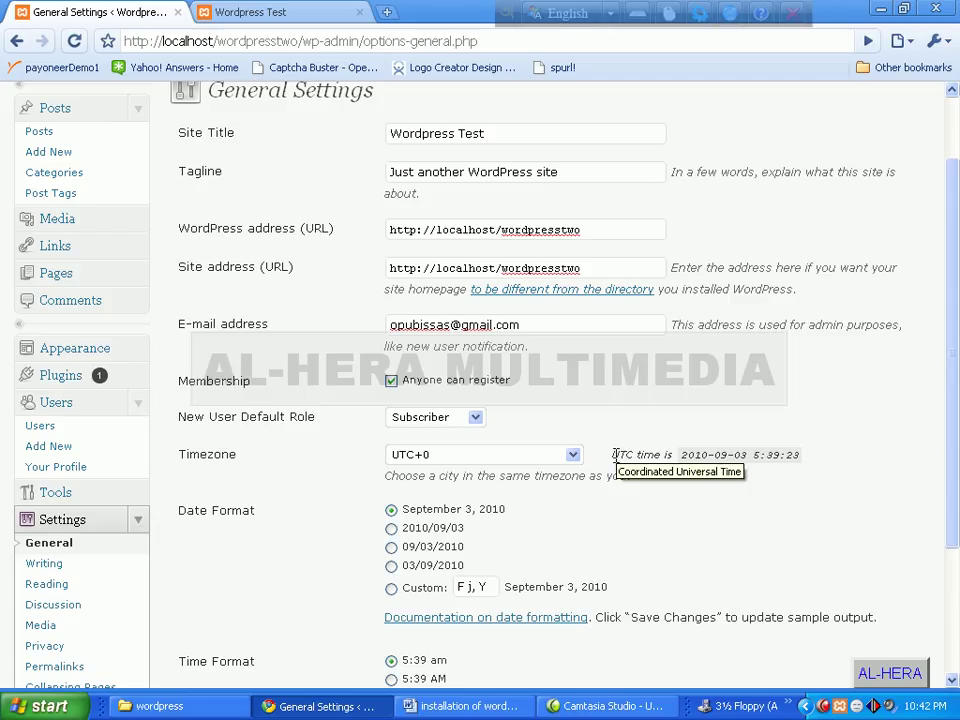
{"action": "left_click_drag", "start_coordinate": [614, 455], "coordinate": [676, 455]}
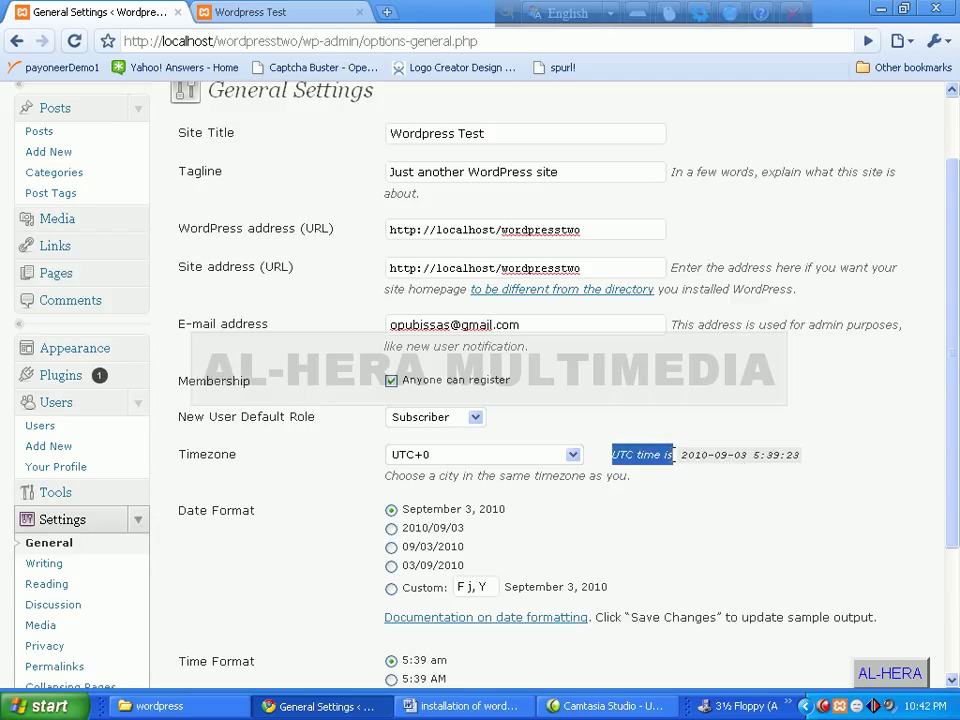
{"action": "left_click_drag", "start_coordinate": [402, 478], "coordinate": [641, 489]}
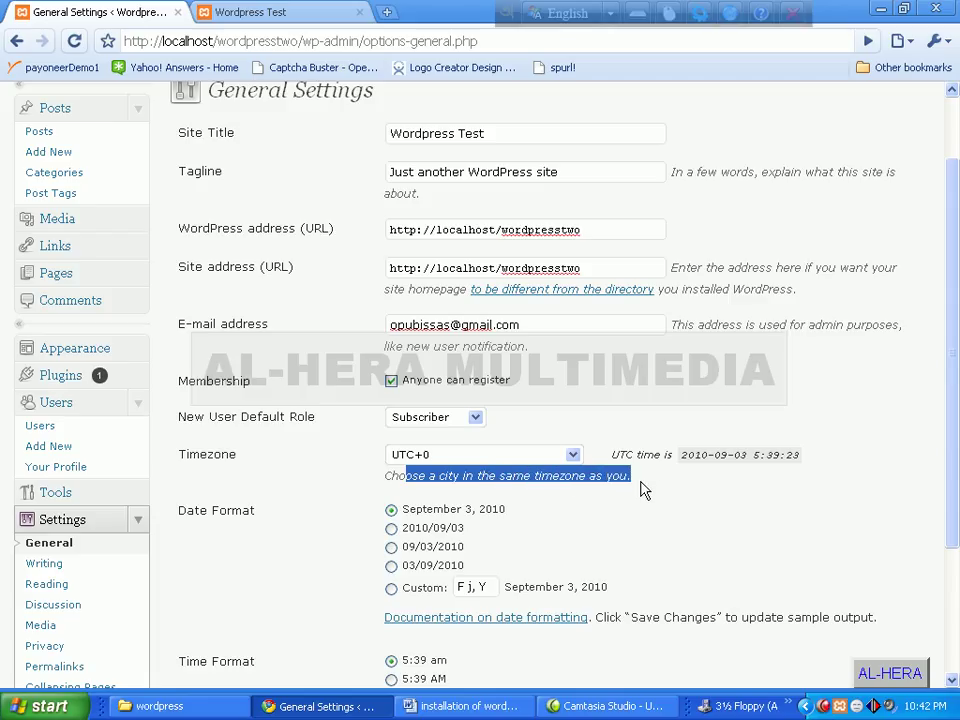
{"action": "left_click", "coordinate": [649, 486]}
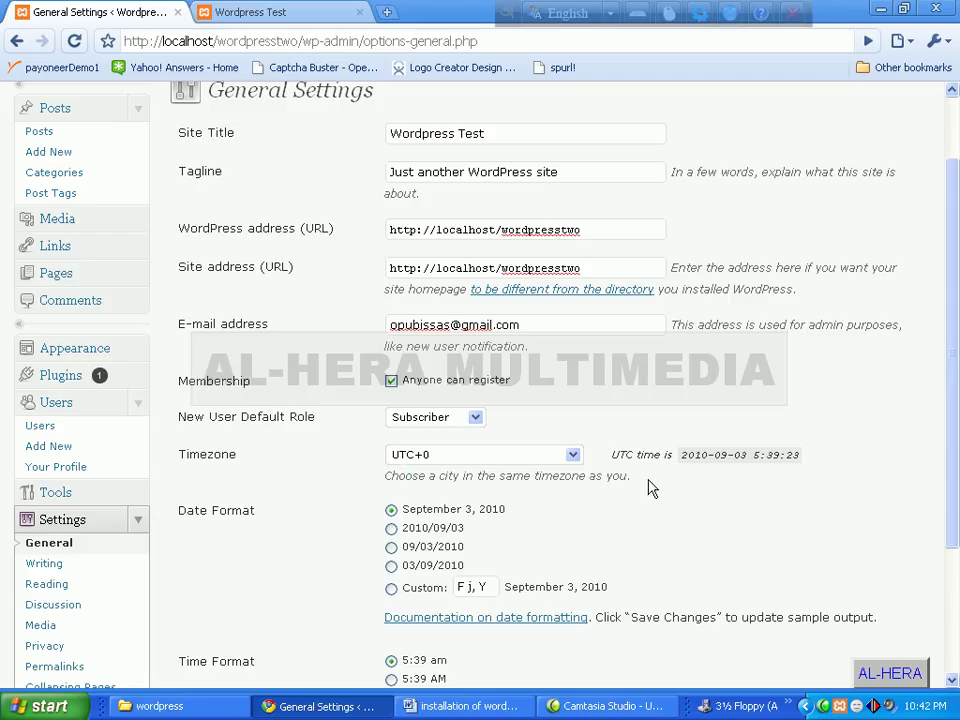
Look through the Timezone list again as far as the African cities, and close it without choosing one.
{"action": "left_click", "coordinate": [574, 456]}
{"action": "scroll", "coordinate": [574, 458], "scroll_direction": "up", "scroll_amount": 2}
{"action": "left_click", "coordinate": [576, 558]}
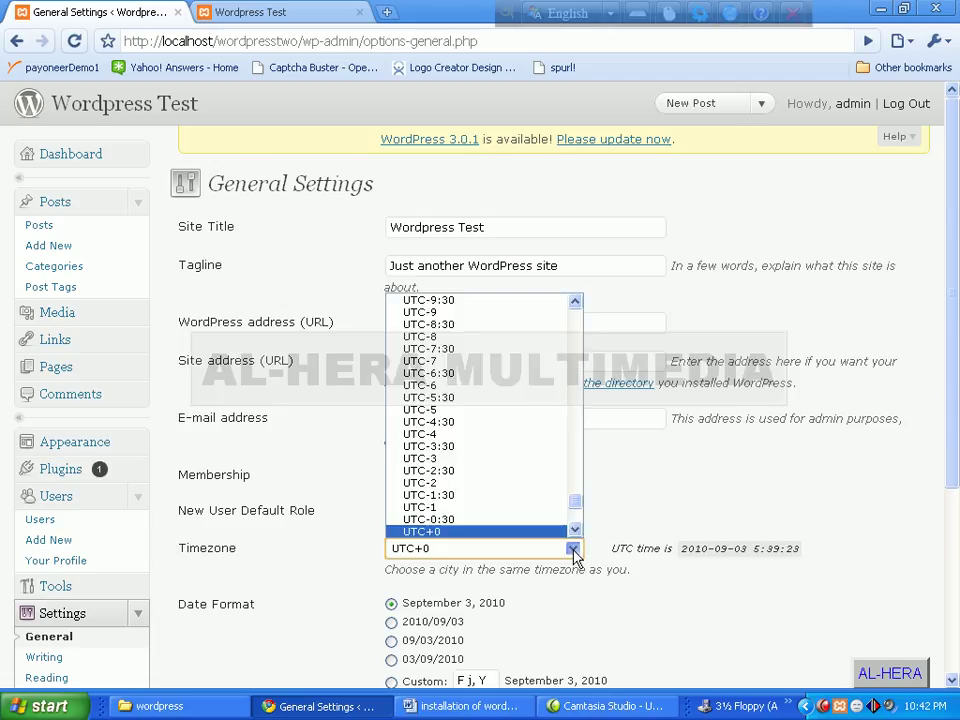
{"action": "left_click_drag", "start_coordinate": [574, 527], "coordinate": [576, 447]}
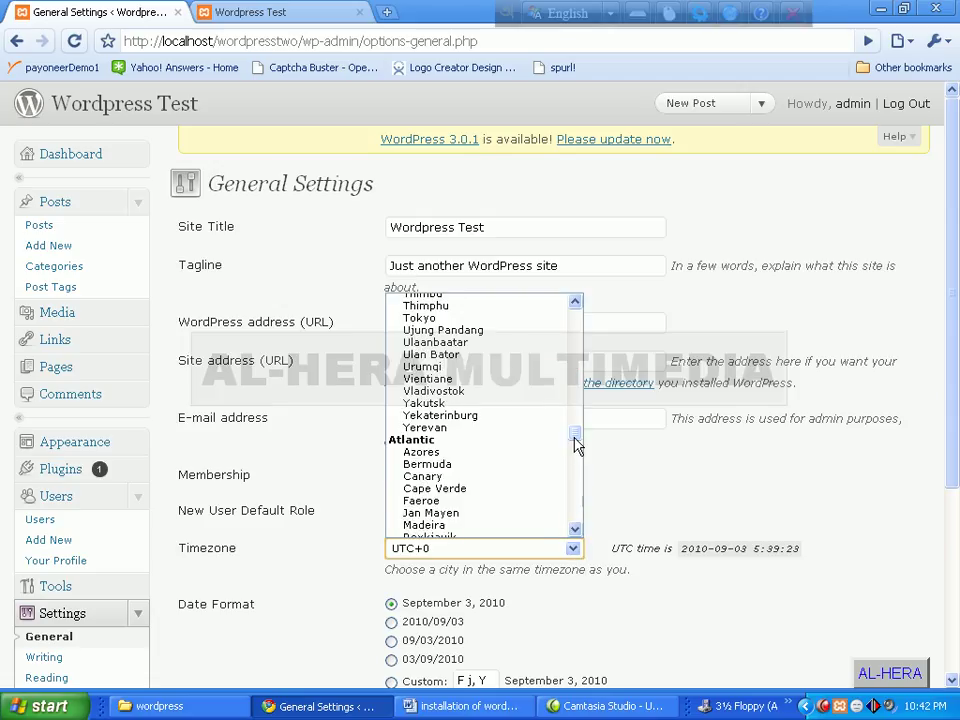
{"action": "scroll", "coordinate": [561, 504], "scroll_direction": "up", "scroll_amount": 20}
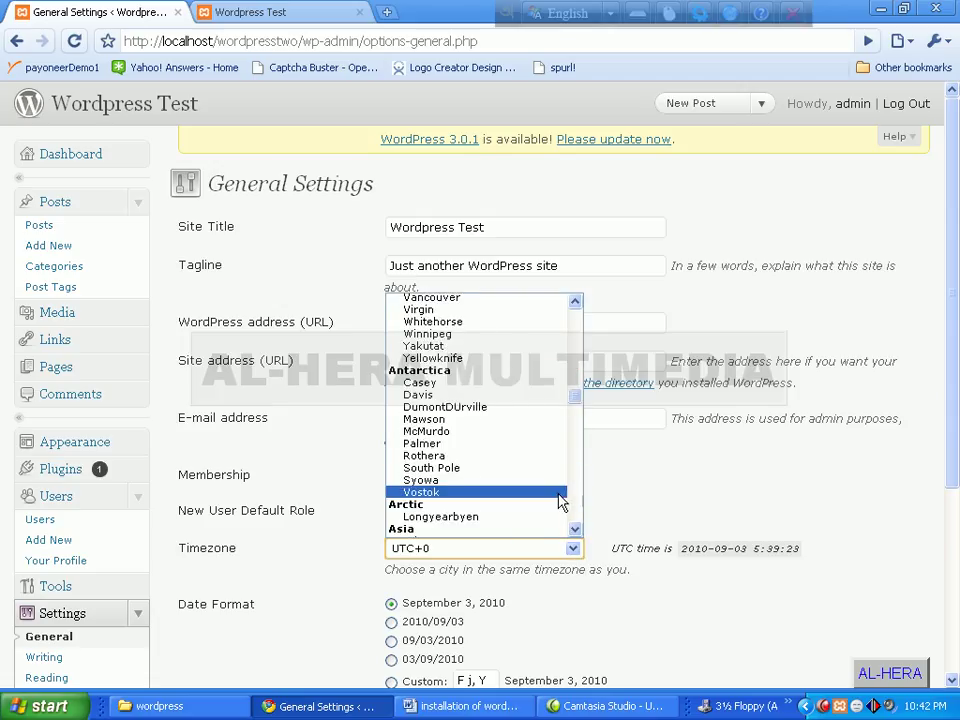
{"action": "scroll", "coordinate": [561, 504], "scroll_direction": "up", "scroll_amount": 20}
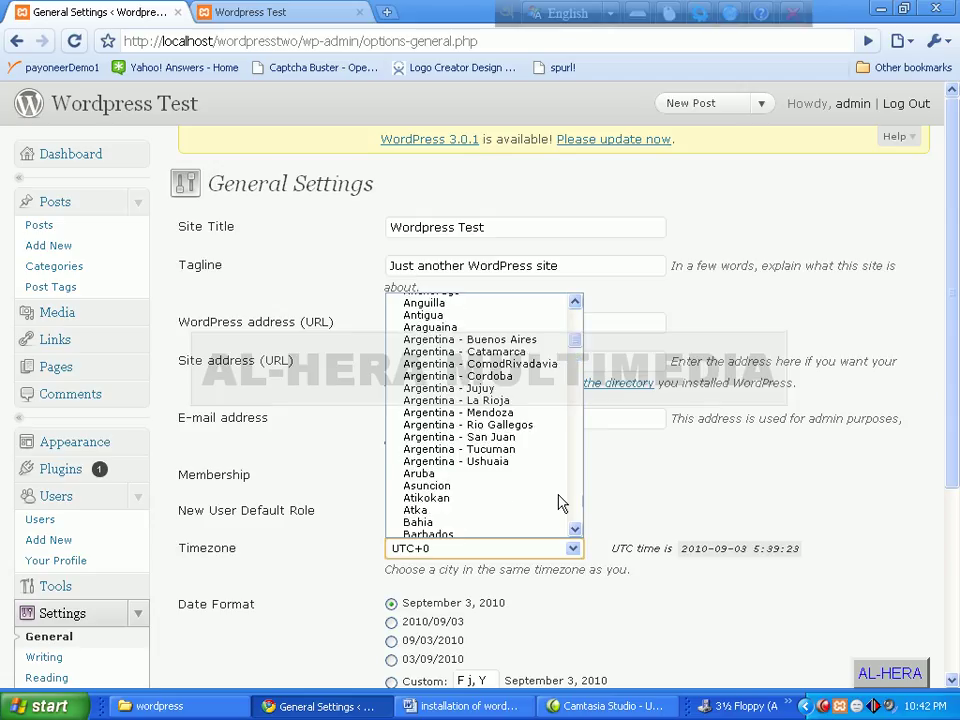
{"action": "scroll", "coordinate": [561, 504], "scroll_direction": "up", "scroll_amount": 15}
{"action": "scroll", "coordinate": [560, 503], "scroll_direction": "up", "scroll_amount": 1}
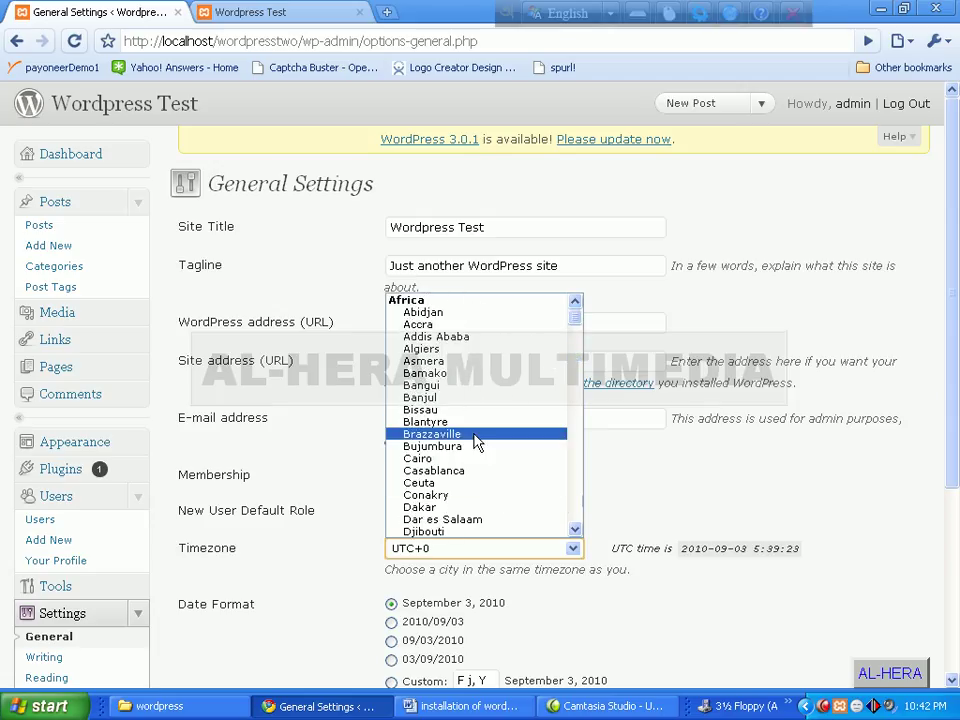
{"action": "scroll", "coordinate": [476, 445], "scroll_direction": "down", "scroll_amount": 15}
{"action": "left_click", "coordinate": [618, 620]}
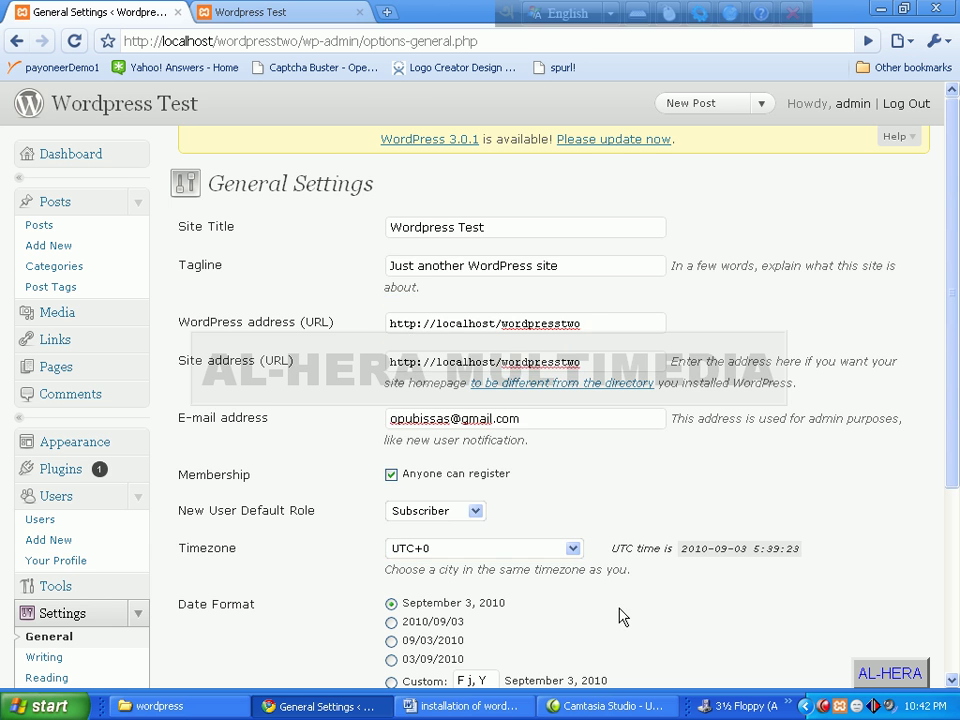
Select the "September 3, 2010" style as the Date Format.
{"action": "scroll", "coordinate": [580, 605], "scroll_direction": "down", "scroll_amount": 5}
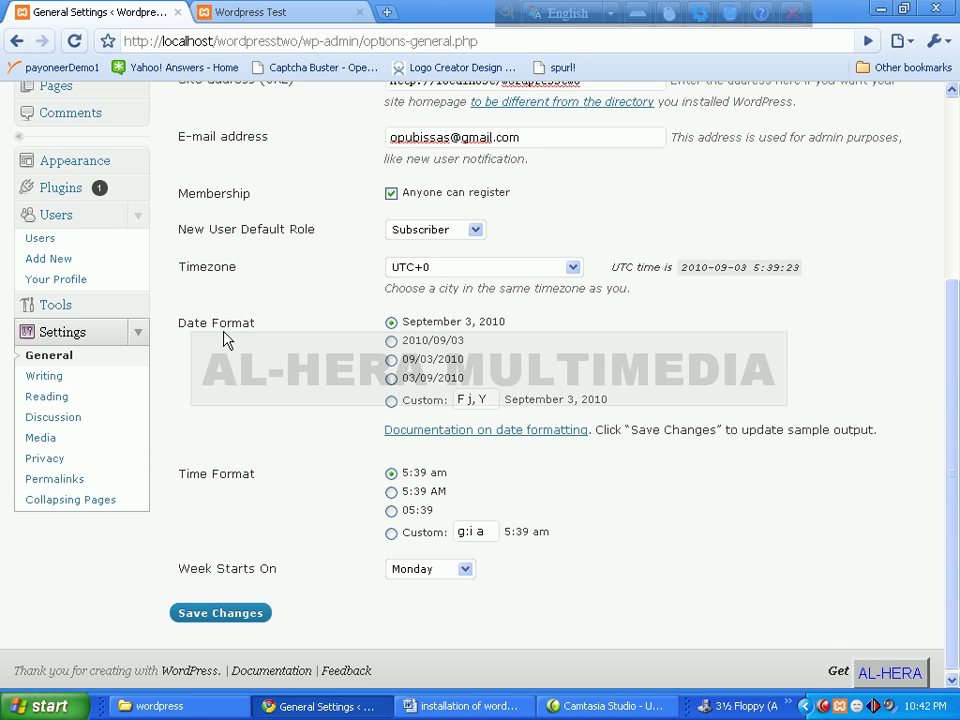
{"action": "left_click_drag", "start_coordinate": [949, 439], "coordinate": [949, 360]}
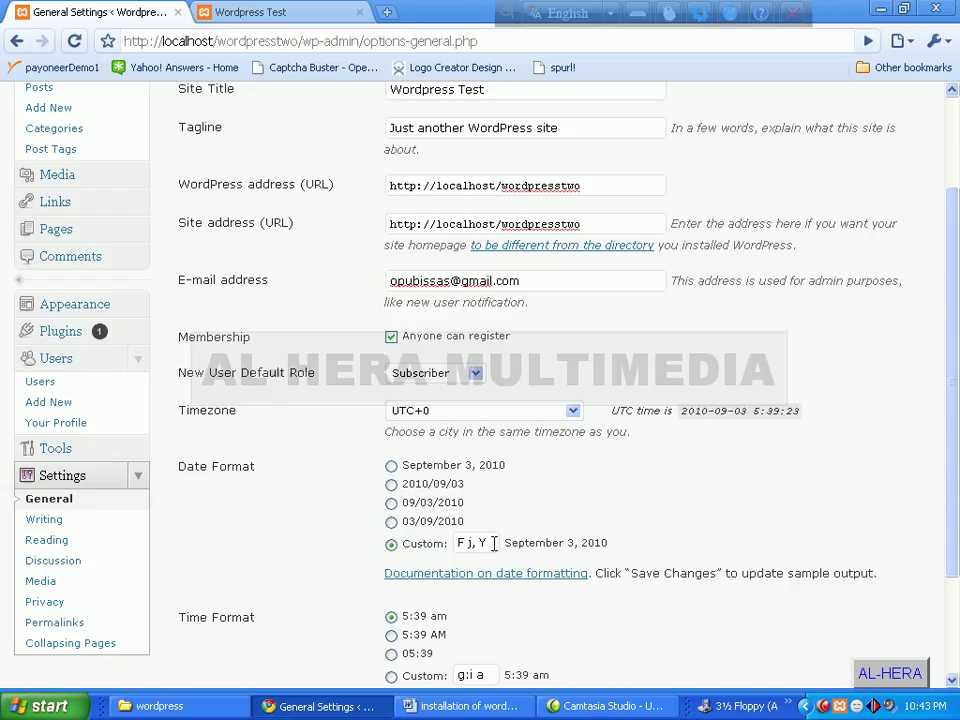
{"action": "left_click", "coordinate": [390, 466]}
Review the Time Format setting and compare it with the Date Format setting above it.
{"action": "scroll", "coordinate": [308, 505], "scroll_direction": "down", "scroll_amount": 2}
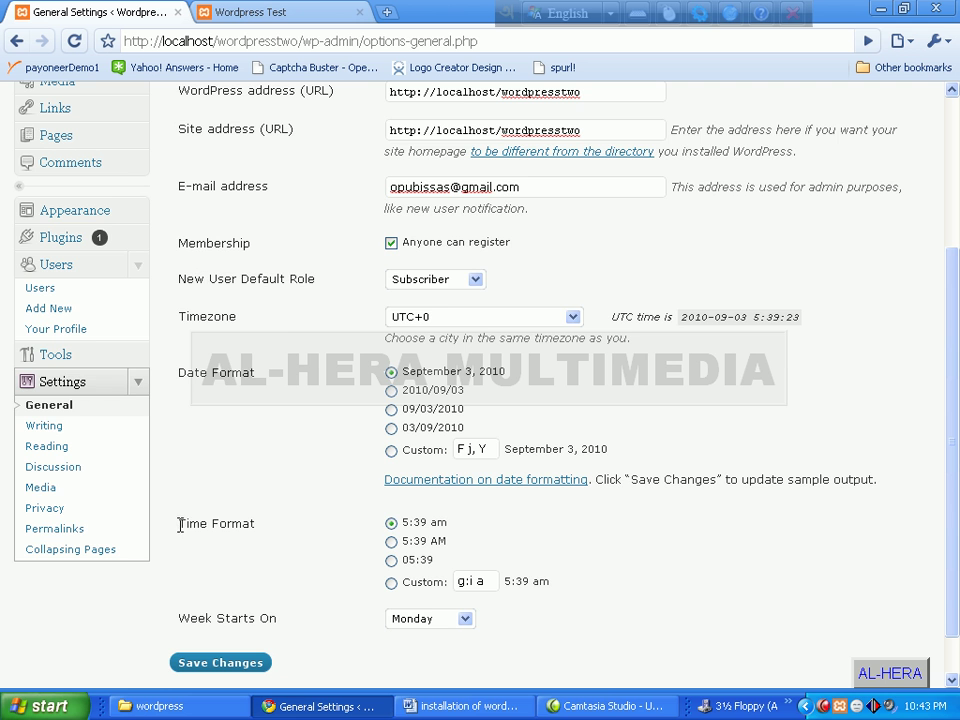
{"action": "left_click_drag", "start_coordinate": [180, 524], "coordinate": [281, 529]}
{"action": "left_click", "coordinate": [285, 529]}
{"action": "scroll", "coordinate": [253, 461], "scroll_direction": "up", "scroll_amount": 4}
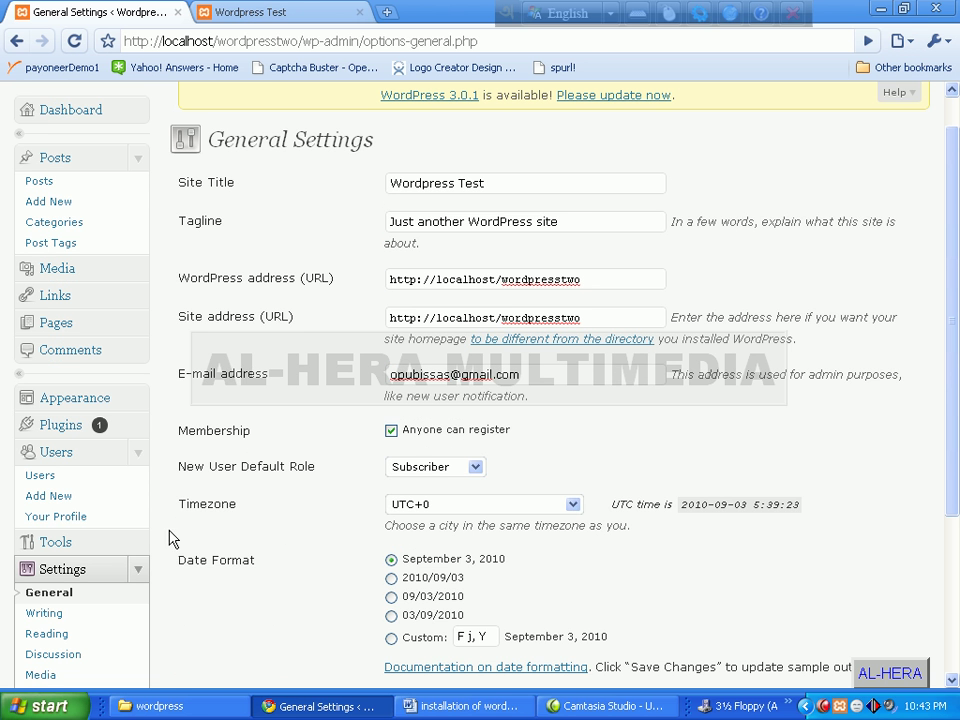
{"action": "left_click_drag", "start_coordinate": [187, 560], "coordinate": [258, 562]}
{"action": "scroll", "coordinate": [289, 567], "scroll_direction": "down", "scroll_amount": 4}
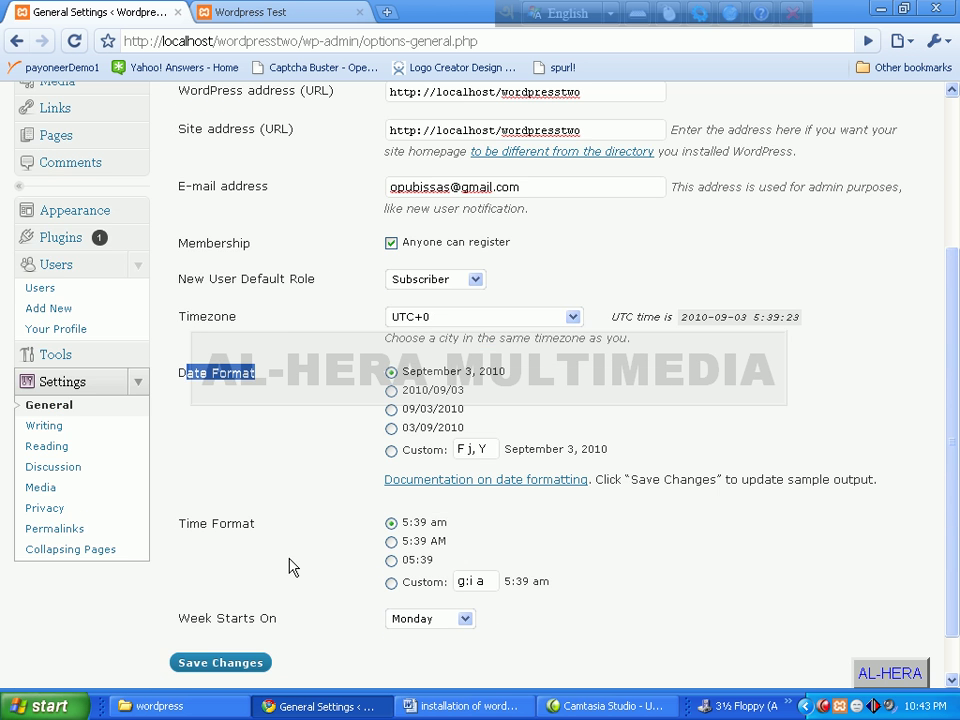
{"action": "left_click_drag", "start_coordinate": [184, 523], "coordinate": [315, 534]}
{"action": "left_click", "coordinate": [316, 534]}
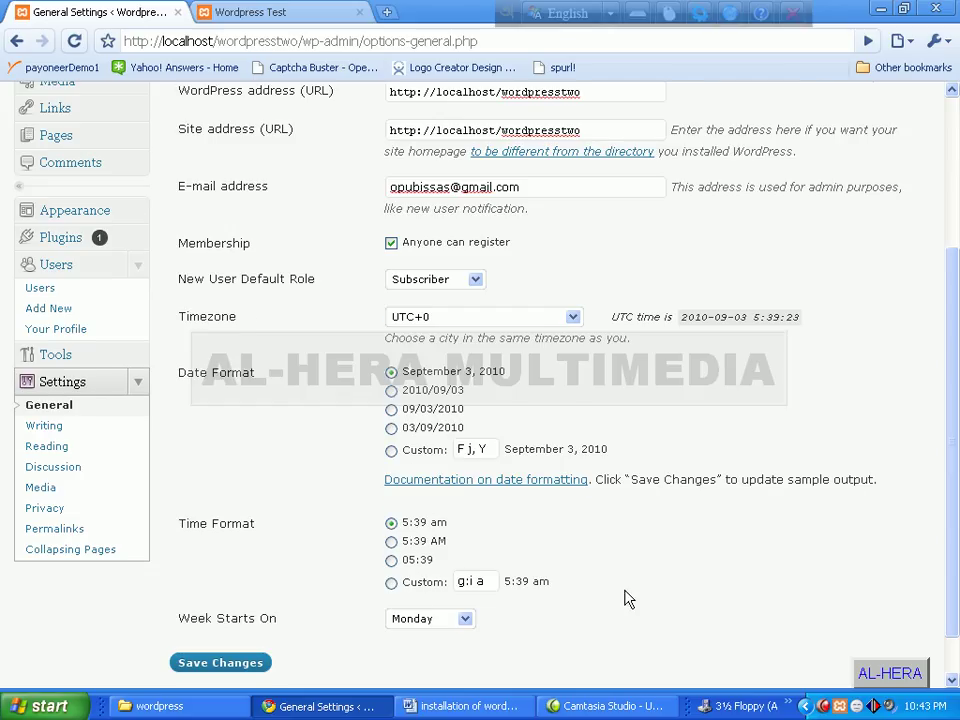
Examine the days offered for Week Starts On and read the note about saving changes to update the sample output.
{"action": "scroll", "coordinate": [624, 598], "scroll_direction": "down", "scroll_amount": 1}
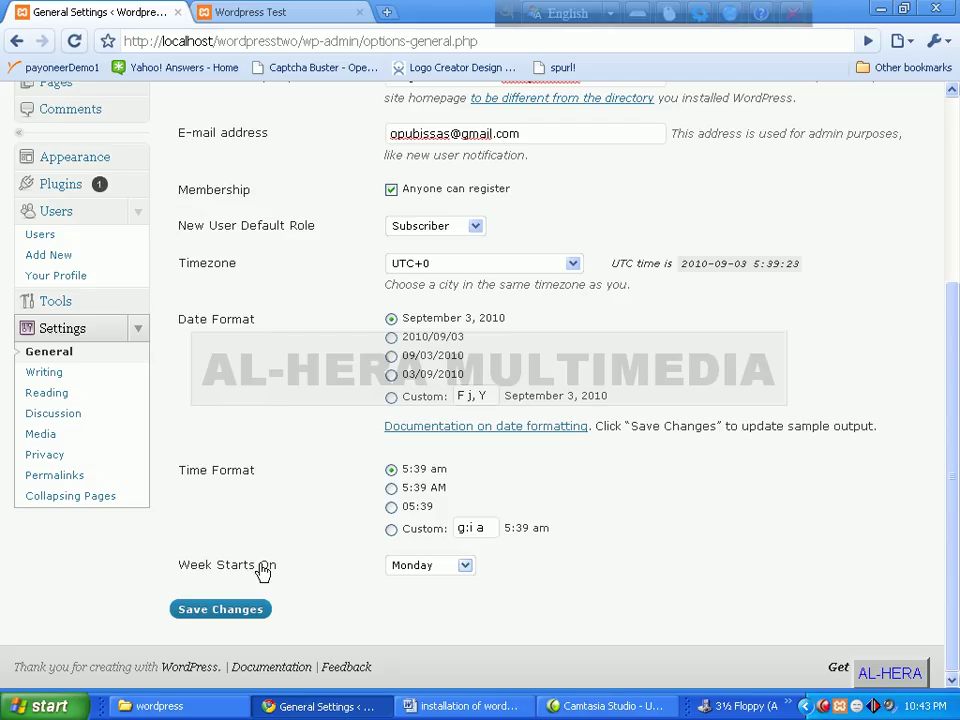
{"action": "left_click", "coordinate": [465, 567]}
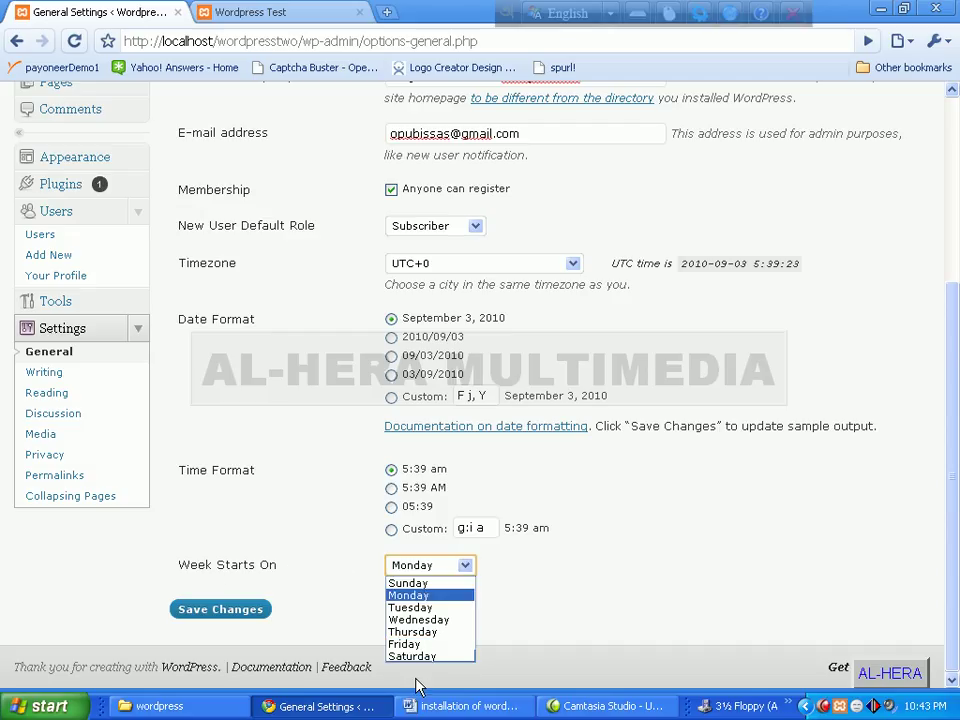
{"action": "left_click", "coordinate": [588, 572]}
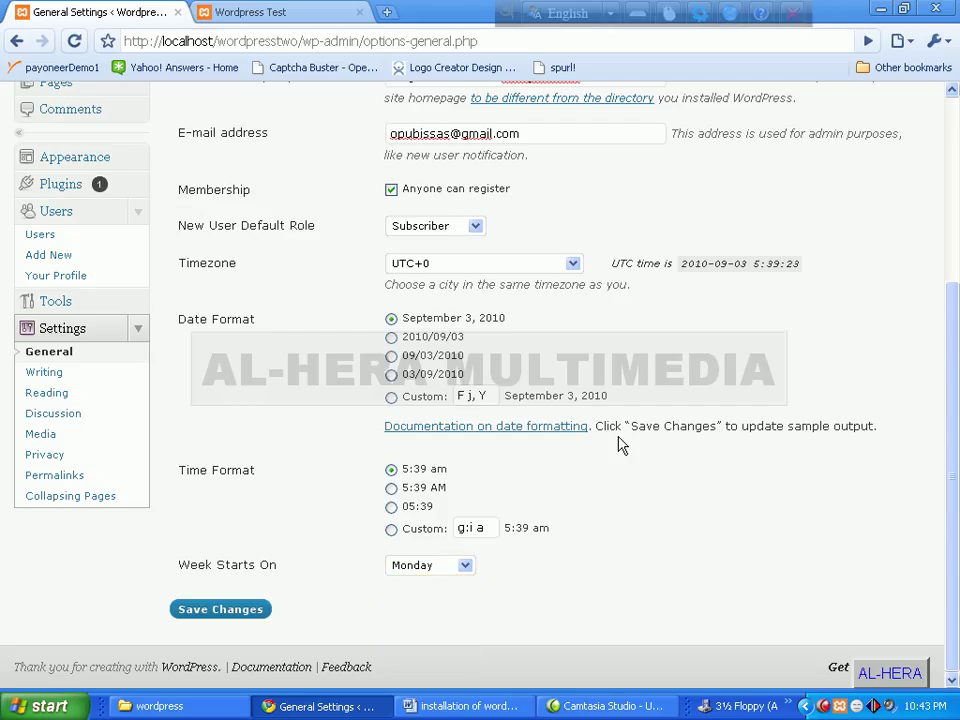
{"action": "left_click_drag", "start_coordinate": [672, 426], "coordinate": [788, 426]}
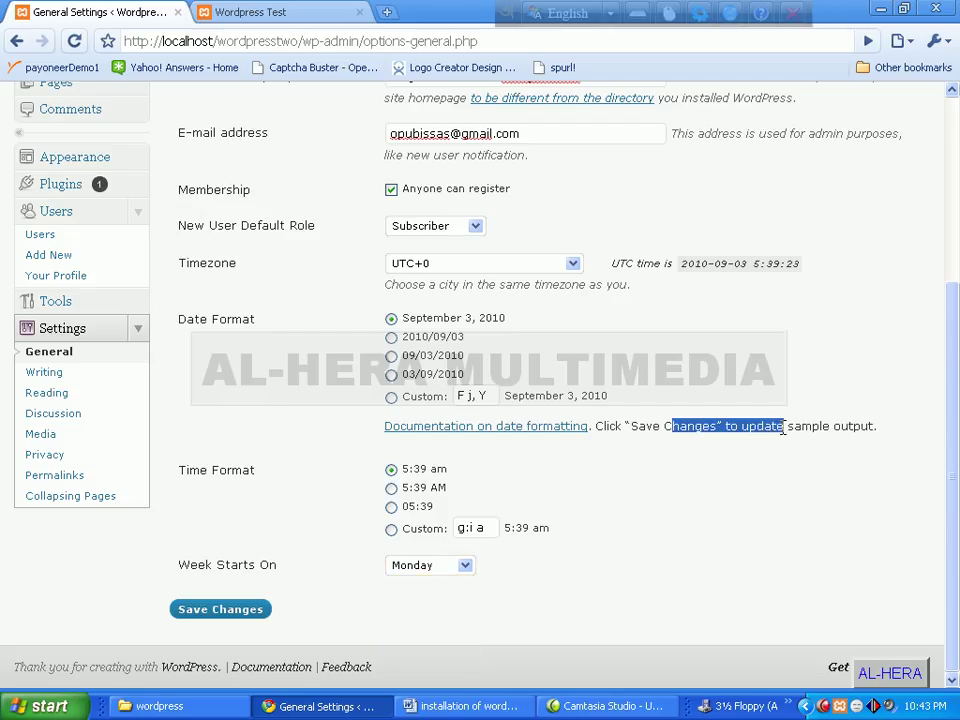
{"action": "left_click", "coordinate": [788, 427]}
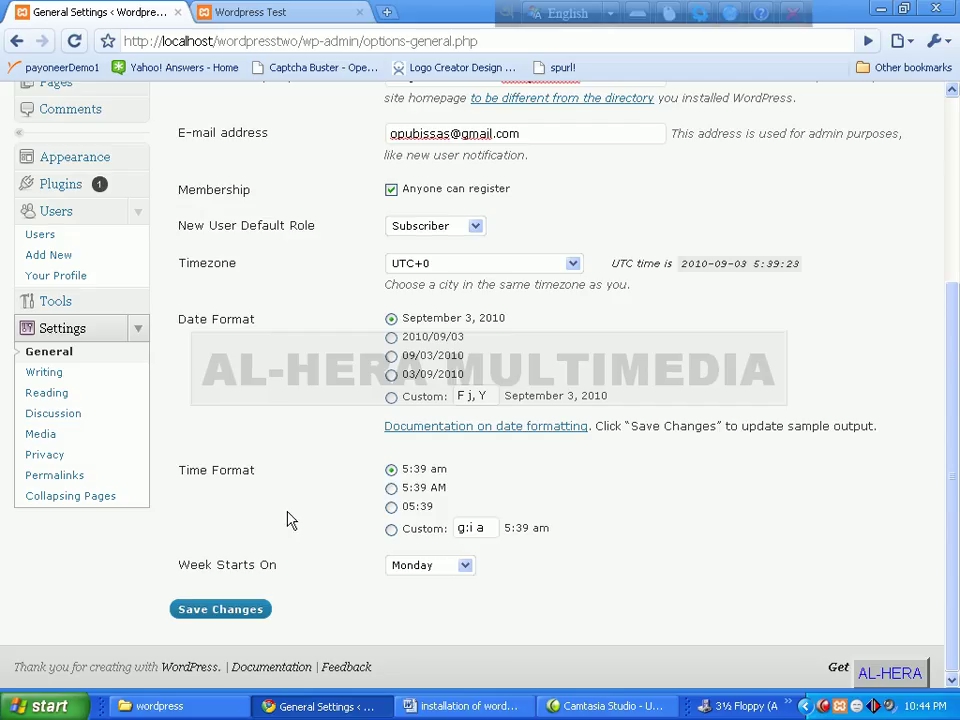
Change the Site Title to "Wordpress Test only" and save the general settings.
{"action": "scroll", "coordinate": [291, 497], "scroll_direction": "up", "scroll_amount": 3}
{"action": "scroll", "coordinate": [296, 491], "scroll_direction": "down", "scroll_amount": 1}
{"action": "scroll", "coordinate": [296, 490], "scroll_direction": "up", "scroll_amount": 1}
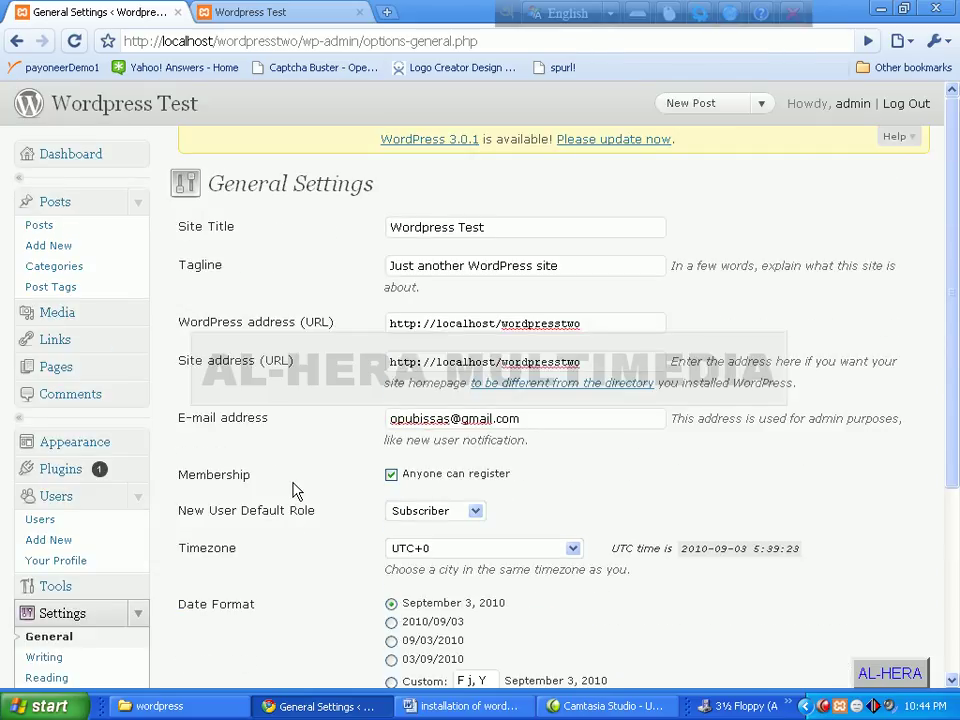
{"action": "left_click", "coordinate": [501, 224]}
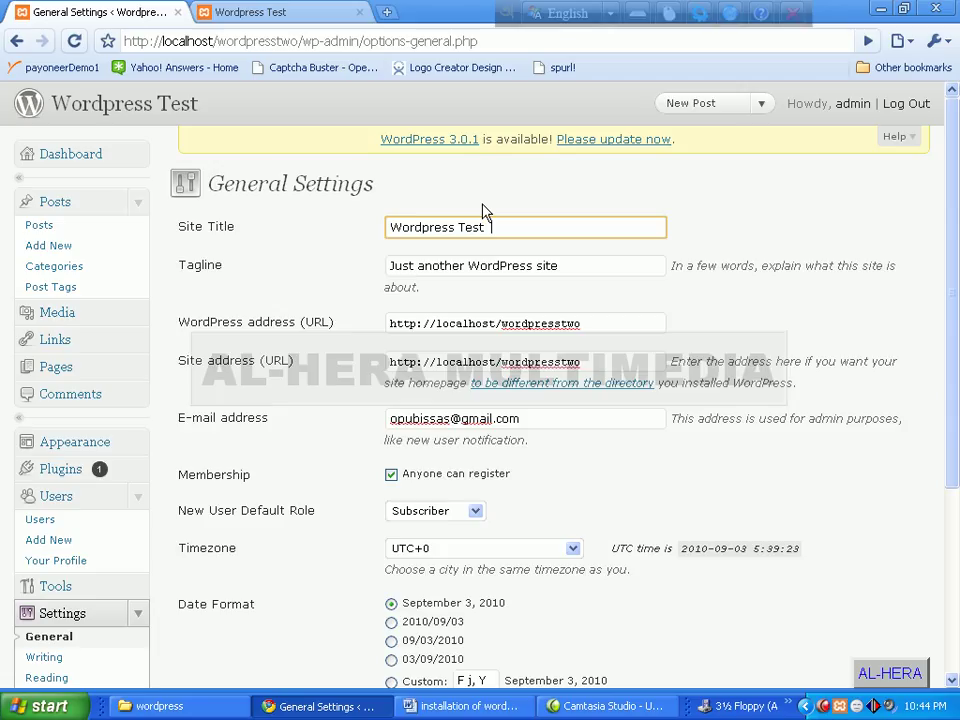
{"action": "type", "text": "only"}
{"action": "scroll", "coordinate": [500, 202], "scroll_direction": "down", "scroll_amount": 3}
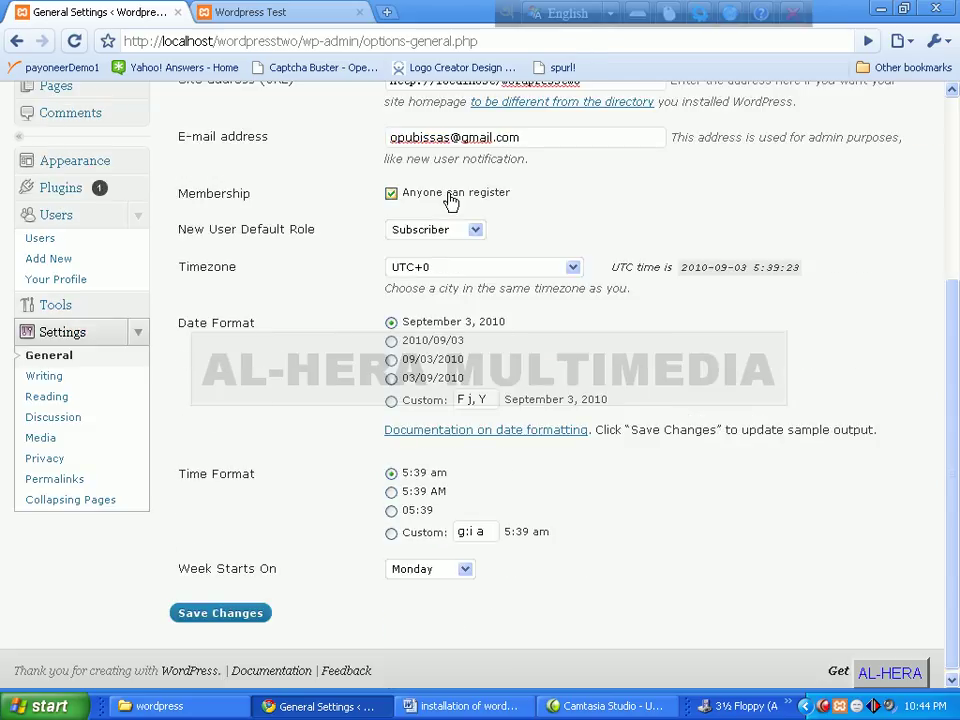
{"action": "left_click", "coordinate": [222, 618]}
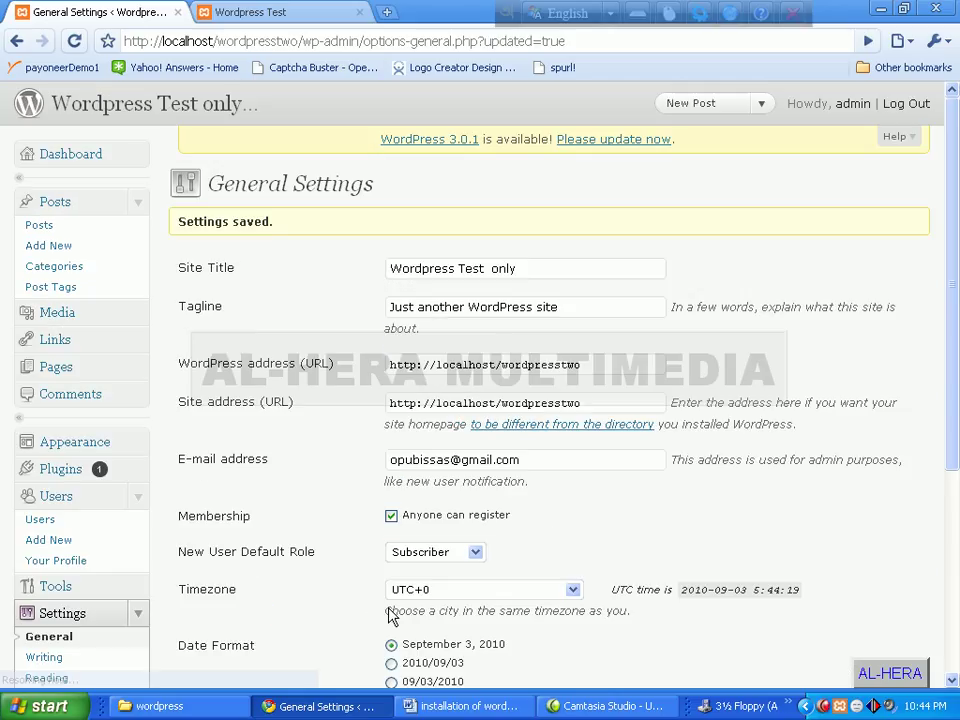
Review the save notice and the Site Title, and reload the public site's homepage to check its header title.
{"action": "left_click_drag", "start_coordinate": [200, 221], "coordinate": [401, 220]}
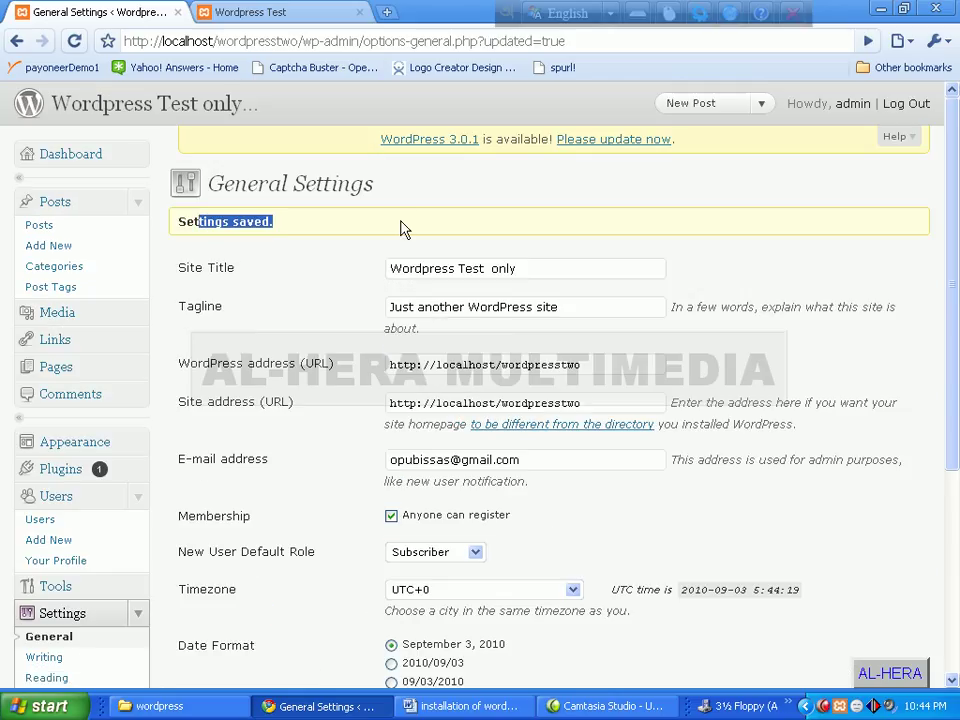
{"action": "left_click", "coordinate": [403, 229]}
{"action": "left_click_drag", "start_coordinate": [550, 267], "coordinate": [385, 267]}
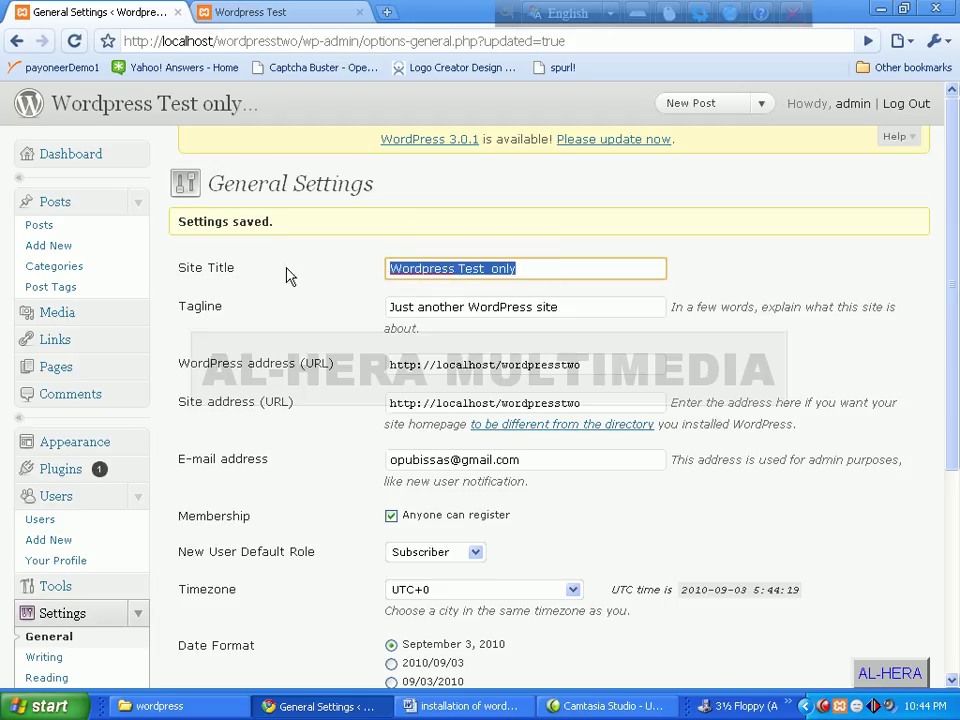
{"action": "left_click", "coordinate": [262, 12]}
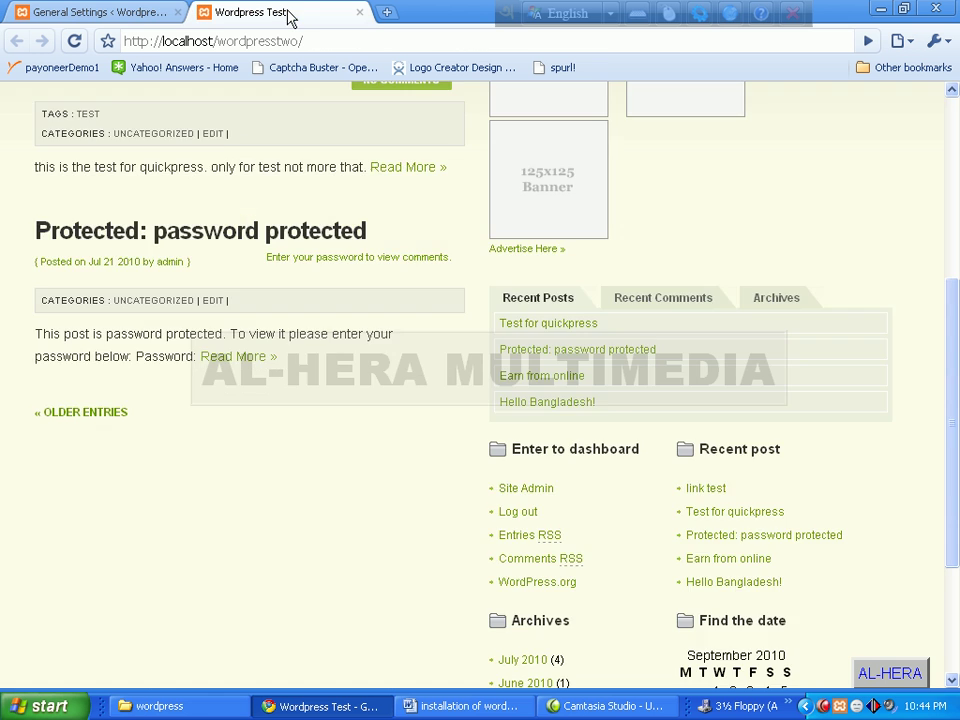
{"action": "scroll", "coordinate": [248, 236], "scroll_direction": "up", "scroll_amount": 5}
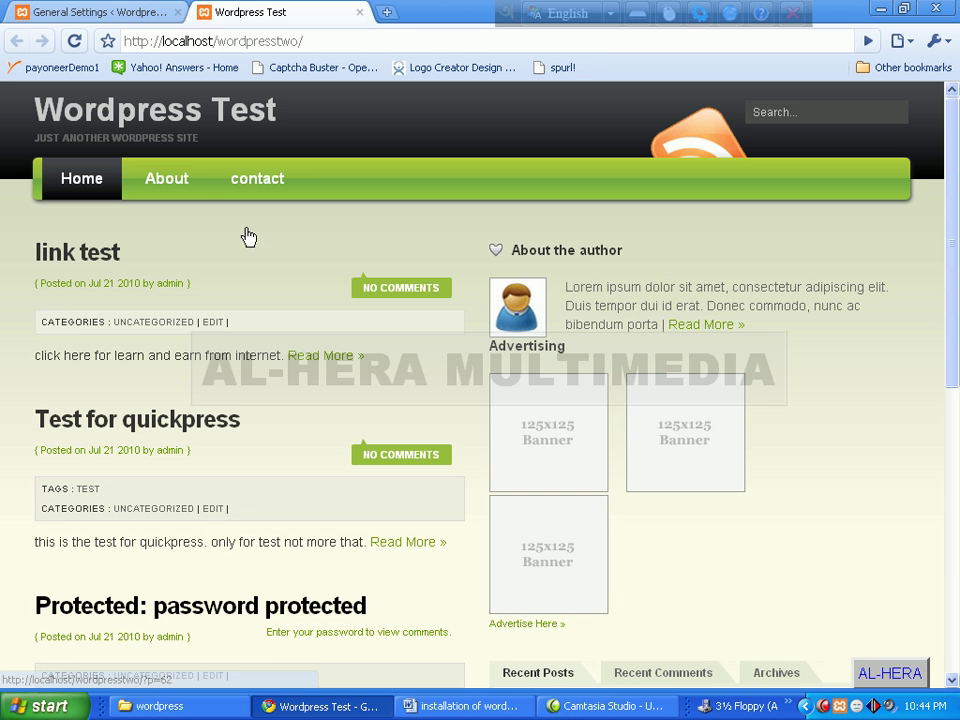
{"action": "left_click", "coordinate": [75, 41]}
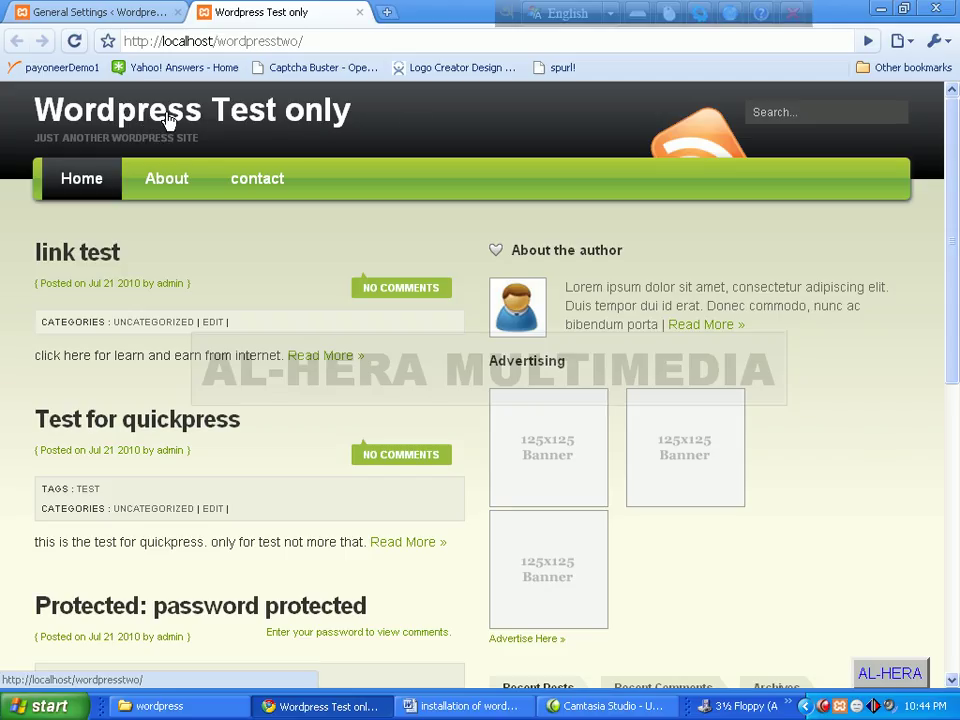
Compare the tagline under the public site's header title with the Tagline value in the General Settings.
{"action": "left_click_drag", "start_coordinate": [38, 137], "coordinate": [203, 145]}
{"action": "left_click", "coordinate": [103, 12]}
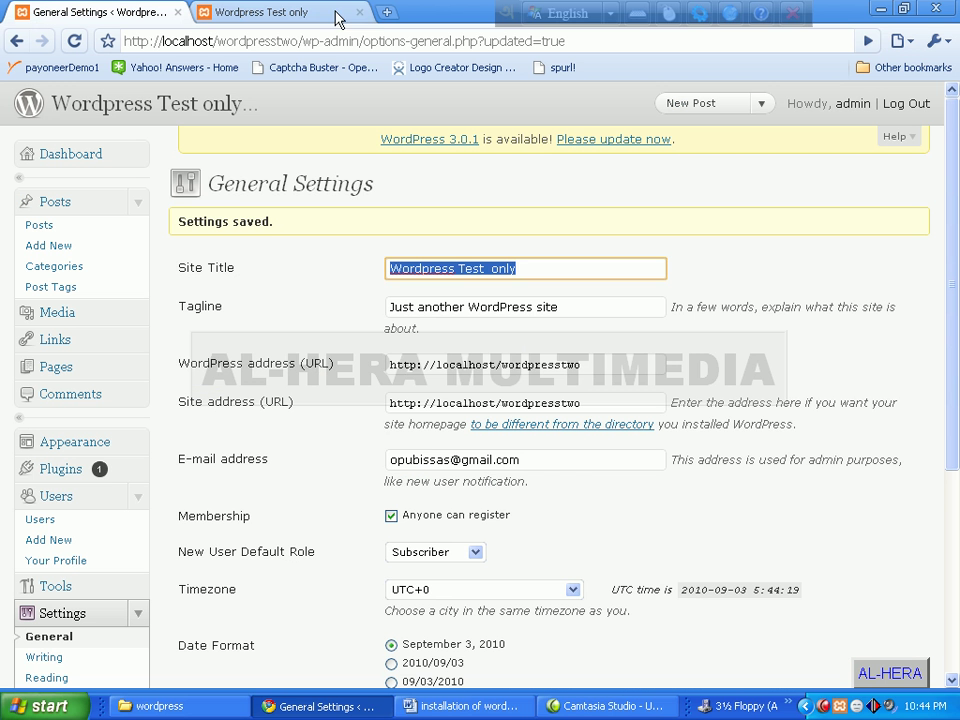
{"action": "left_click_drag", "start_coordinate": [567, 307], "coordinate": [395, 310]}
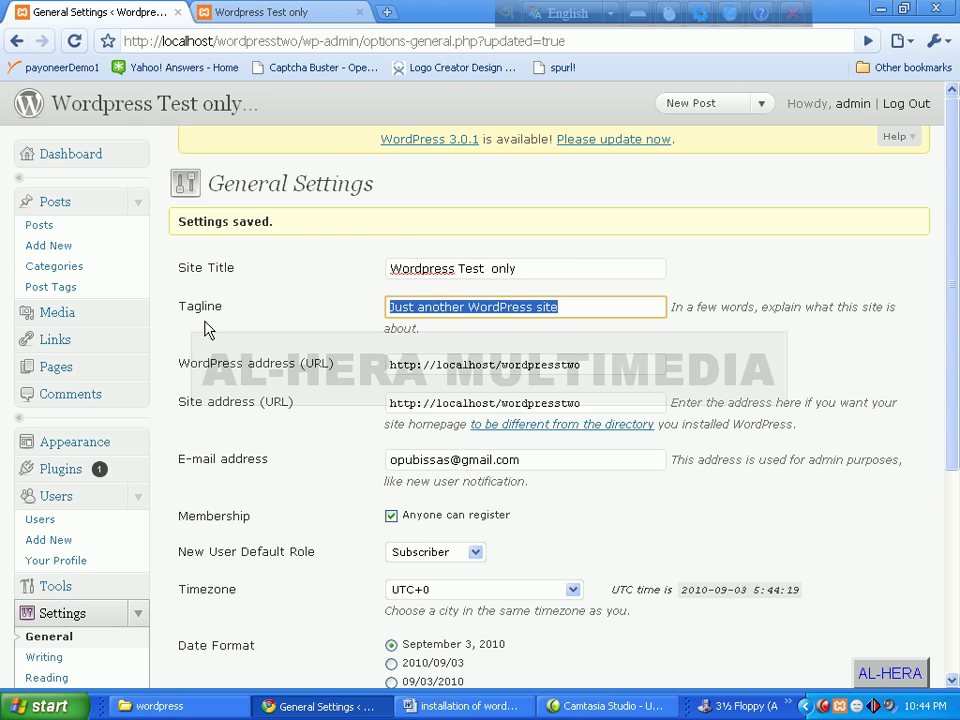
Look over the remaining General Settings, from the site addresses and membership to the date, time and week start options.
{"action": "scroll", "coordinate": [250, 450], "scroll_direction": "down", "scroll_amount": 2}
{"action": "scroll", "coordinate": [390, 512], "scroll_direction": "down", "scroll_amount": 4}
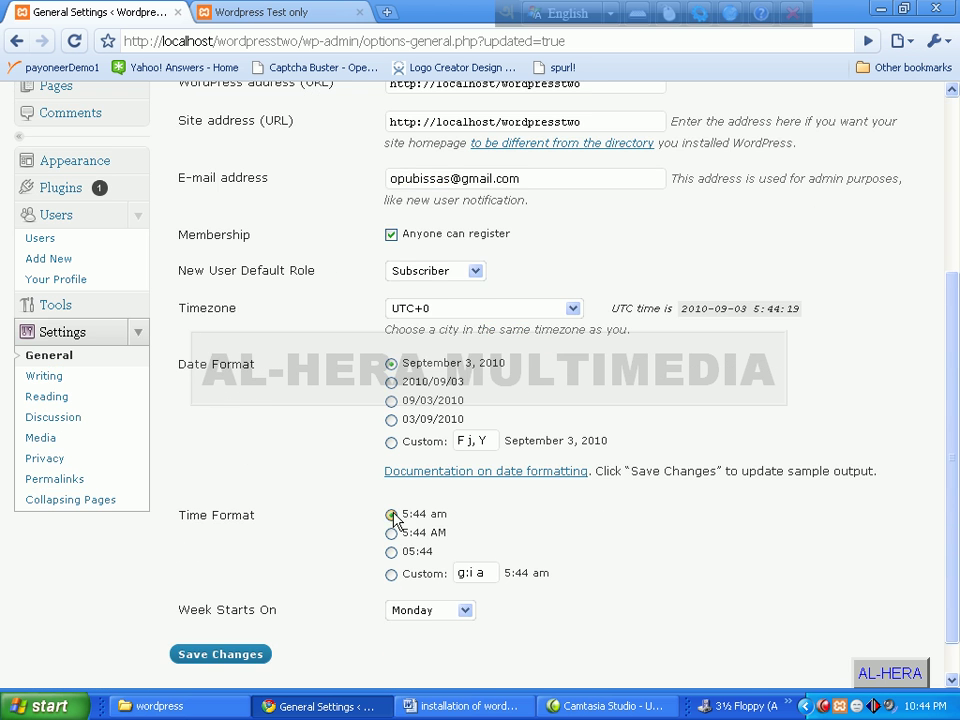
{"action": "scroll", "coordinate": [508, 570], "scroll_direction": "down", "scroll_amount": 1}
{"action": "scroll", "coordinate": [508, 570], "scroll_direction": "up", "scroll_amount": 7}
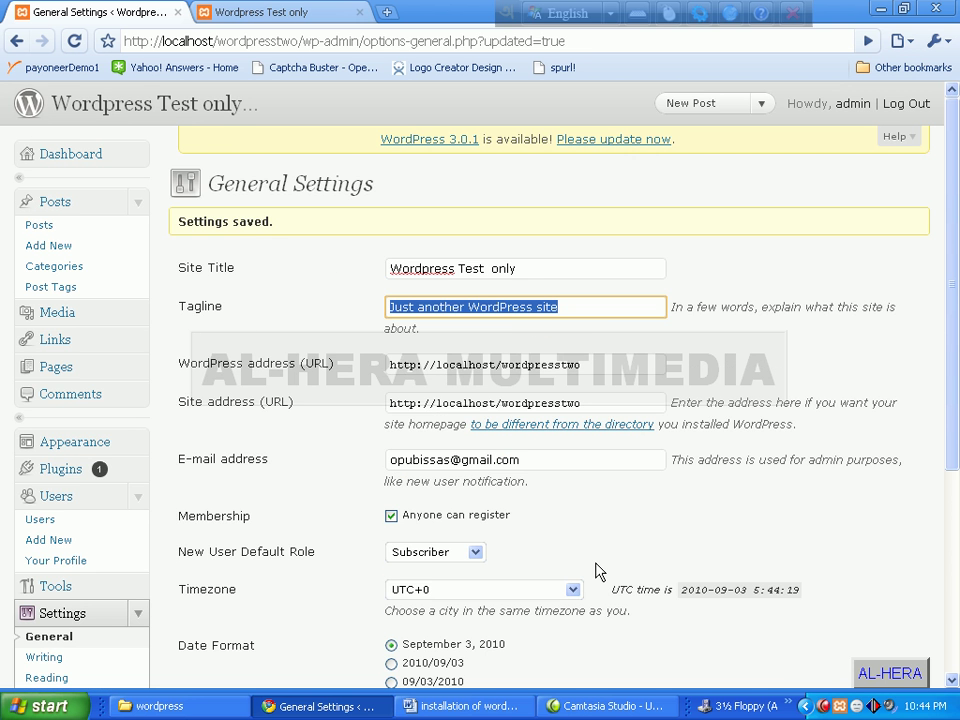
{"action": "scroll", "coordinate": [545, 522], "scroll_direction": "down", "scroll_amount": 7}
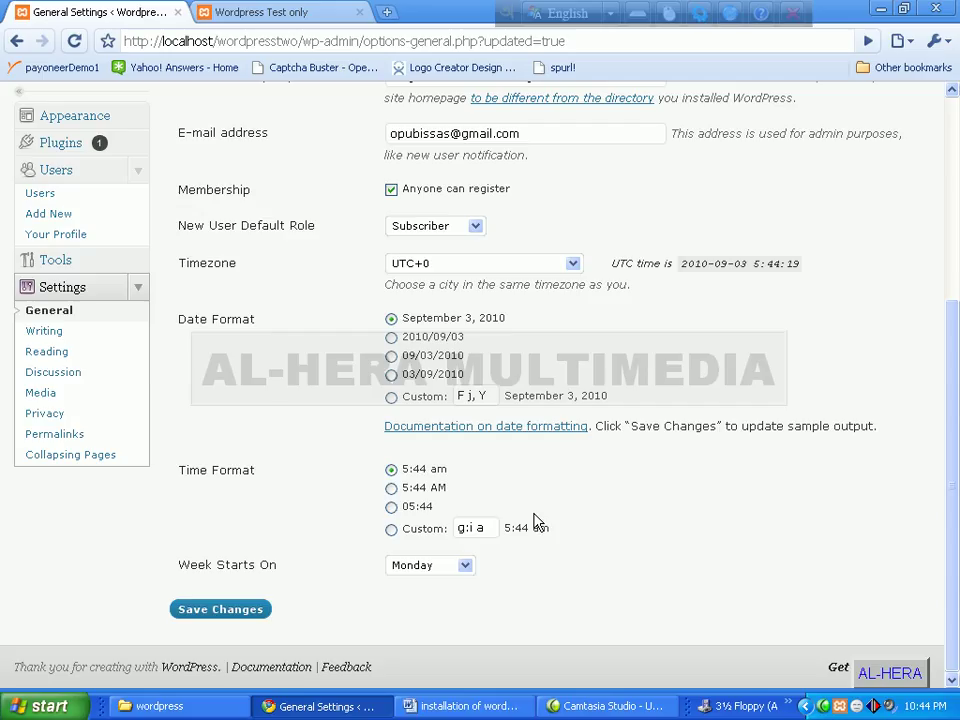
Compare the "link test" post's date on the public site with the Date Format setting, and look over the General Settings again.
{"action": "left_click", "coordinate": [314, 14]}
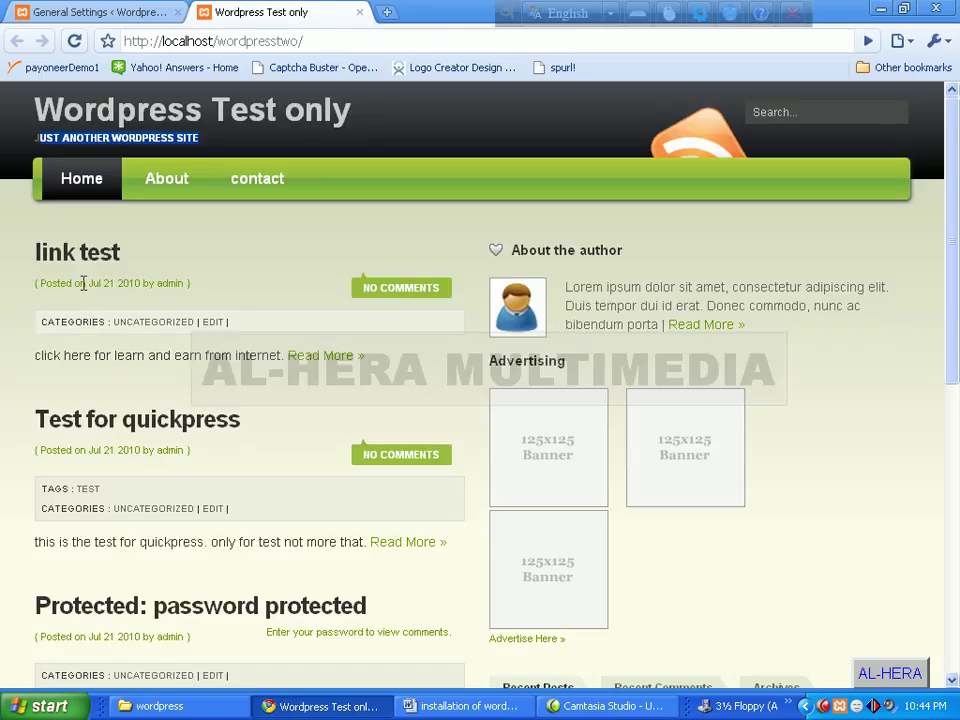
{"action": "left_click_drag", "start_coordinate": [88, 283], "coordinate": [133, 281]}
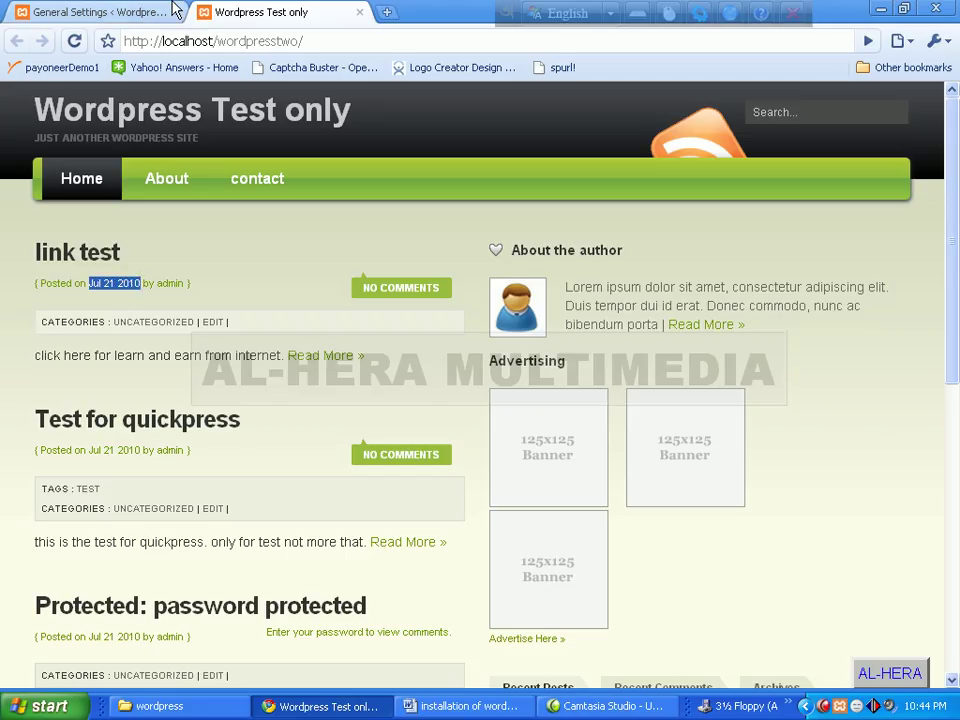
{"action": "left_click", "coordinate": [135, 13]}
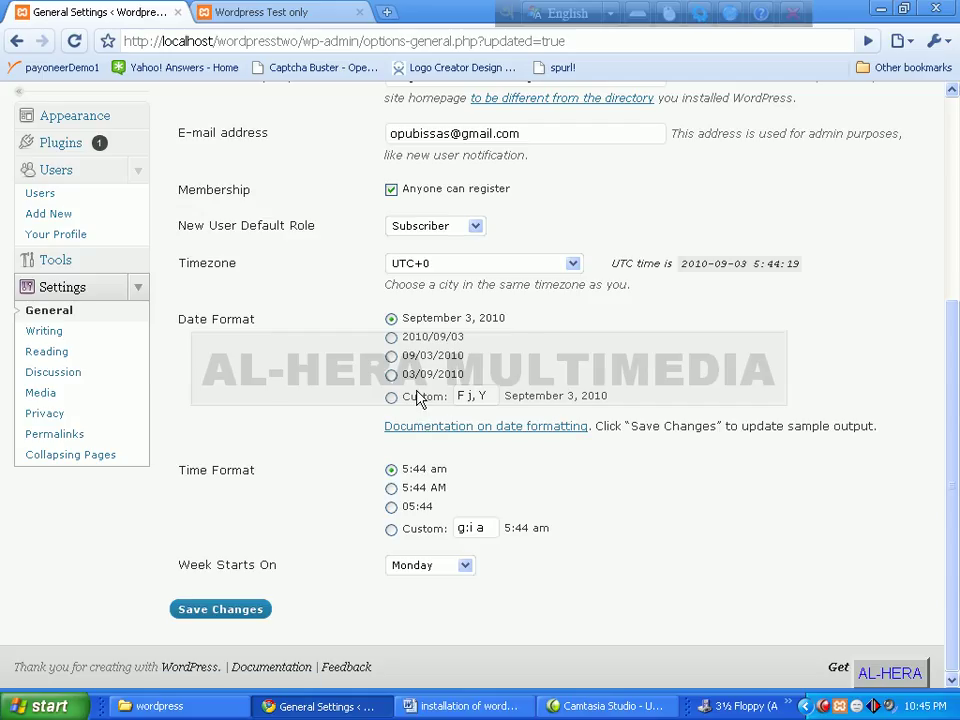
{"action": "left_click", "coordinate": [287, 14]}
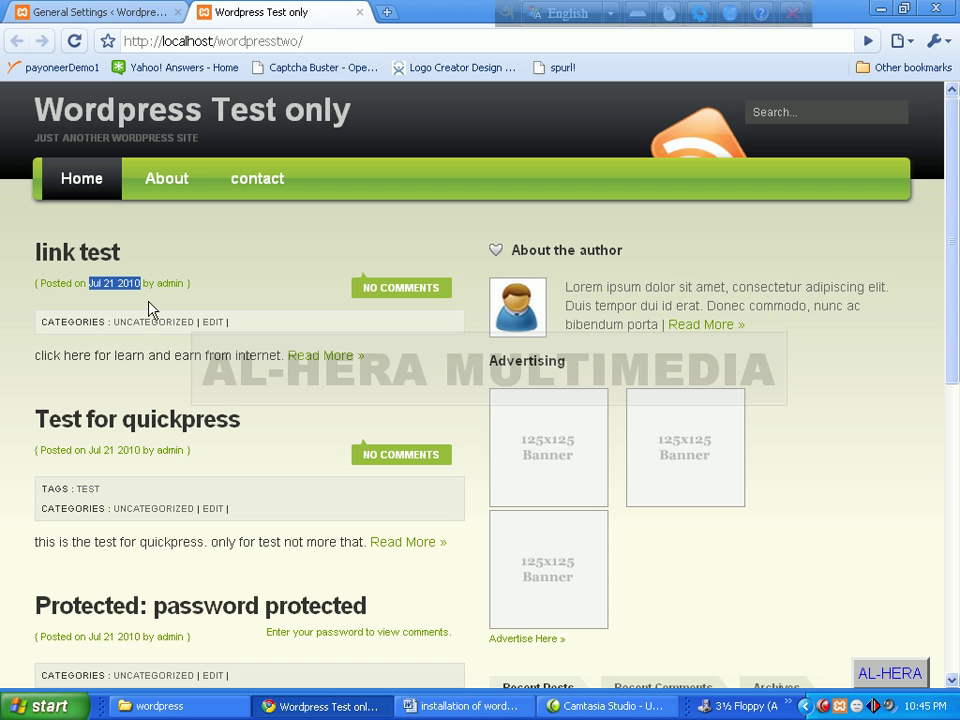
{"action": "left_click", "coordinate": [80, 14]}
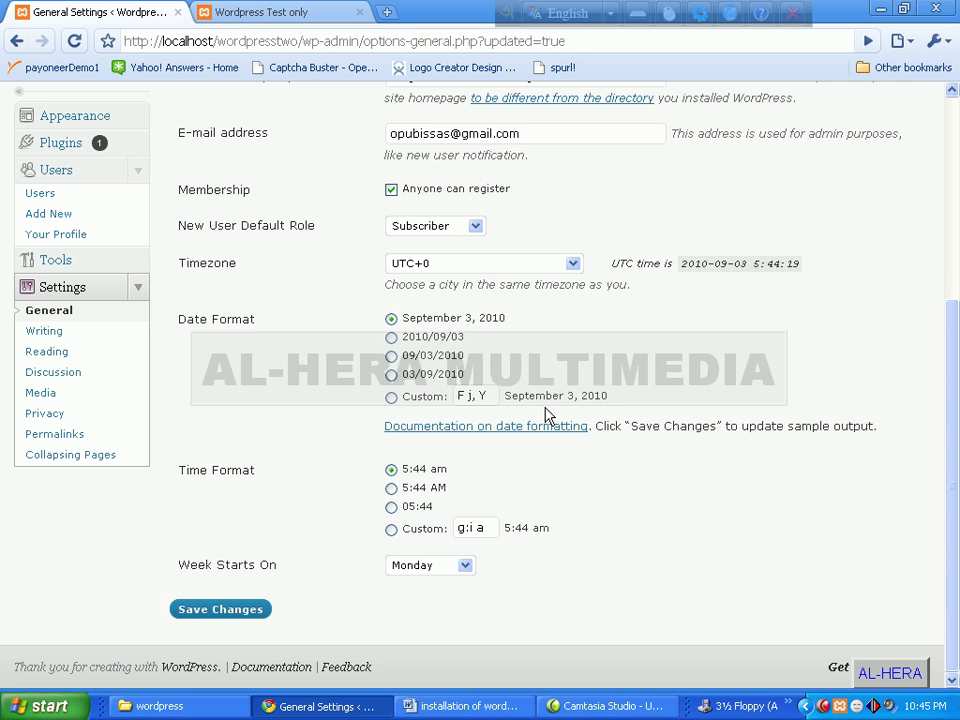
{"action": "scroll", "coordinate": [549, 416], "scroll_direction": "up", "scroll_amount": 4}
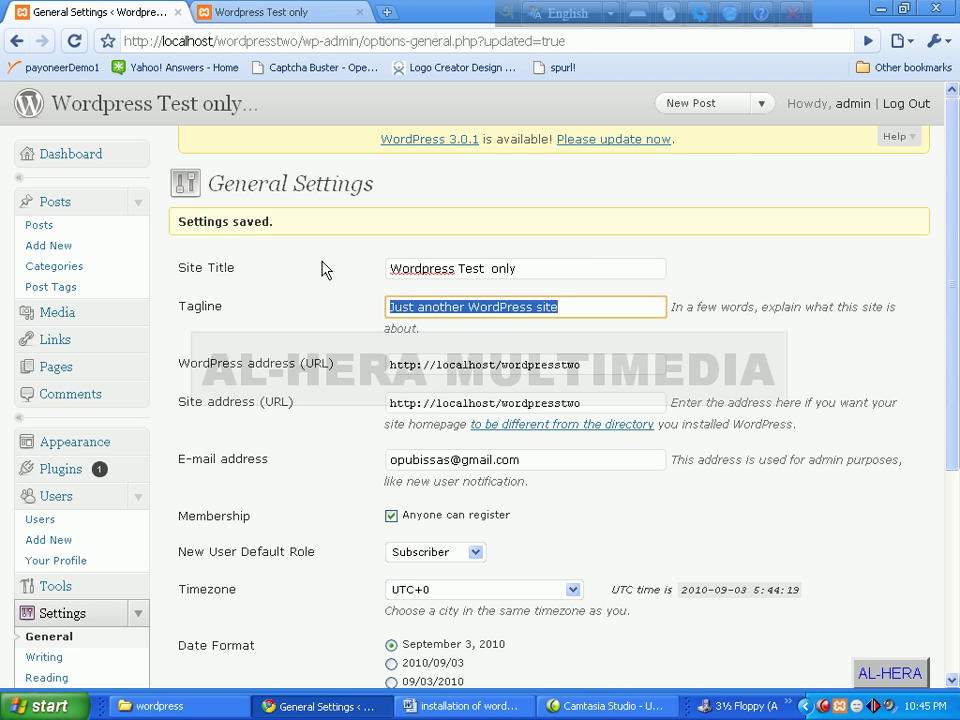
{"action": "scroll", "coordinate": [208, 634], "scroll_direction": "down", "scroll_amount": 3}
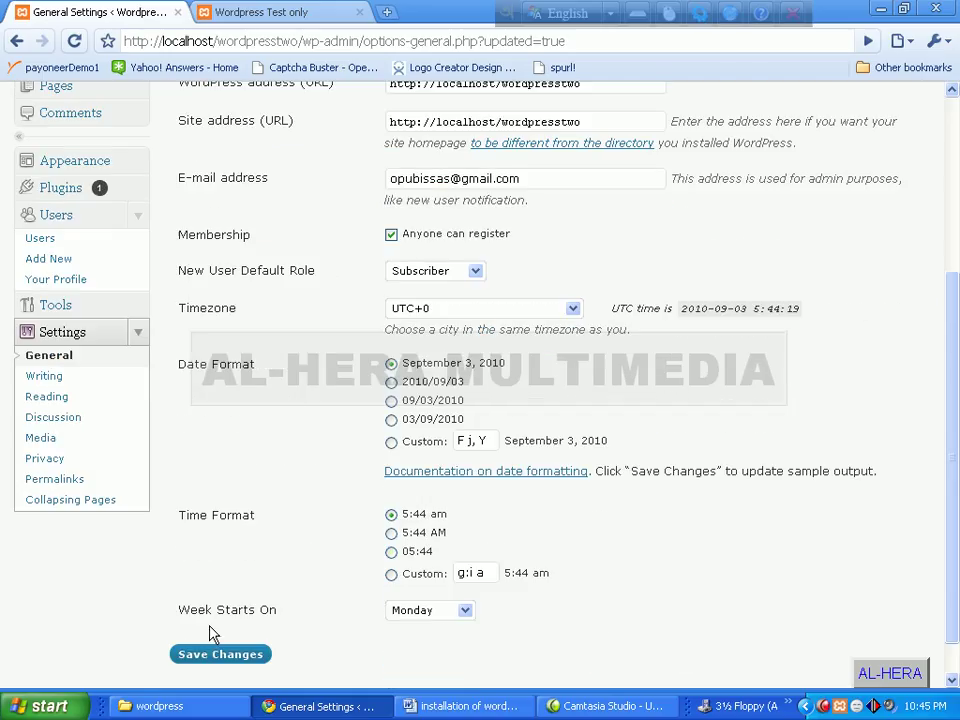